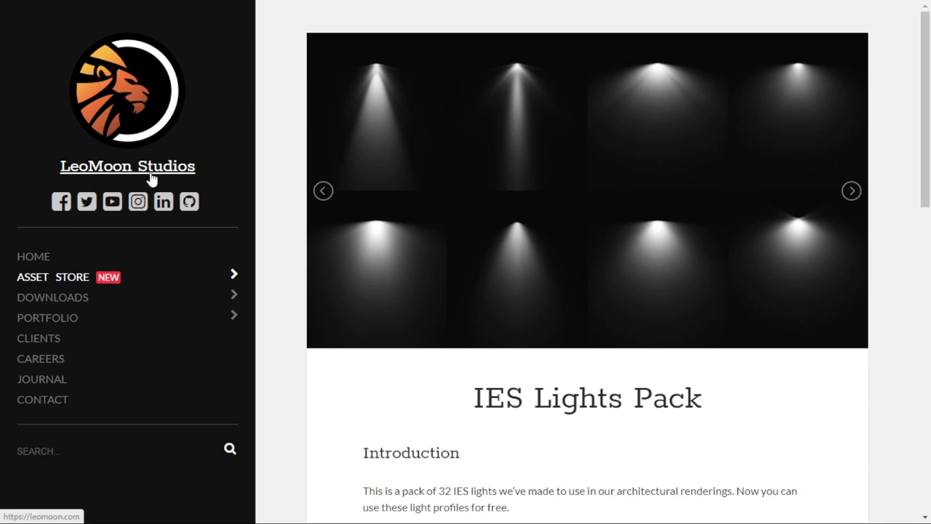
- Scroll the LeoMoon IES Lights Pack page down to Free Download, then back up to the preview carousel
scroll(611, 440, "down", 4)
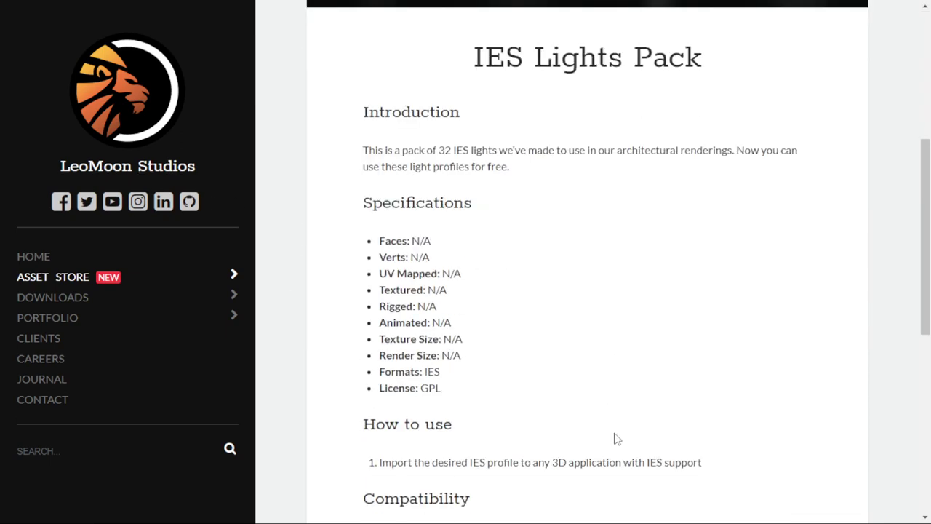
scroll(569, 447, "down", 3)
scroll(569, 446, "down", 1)
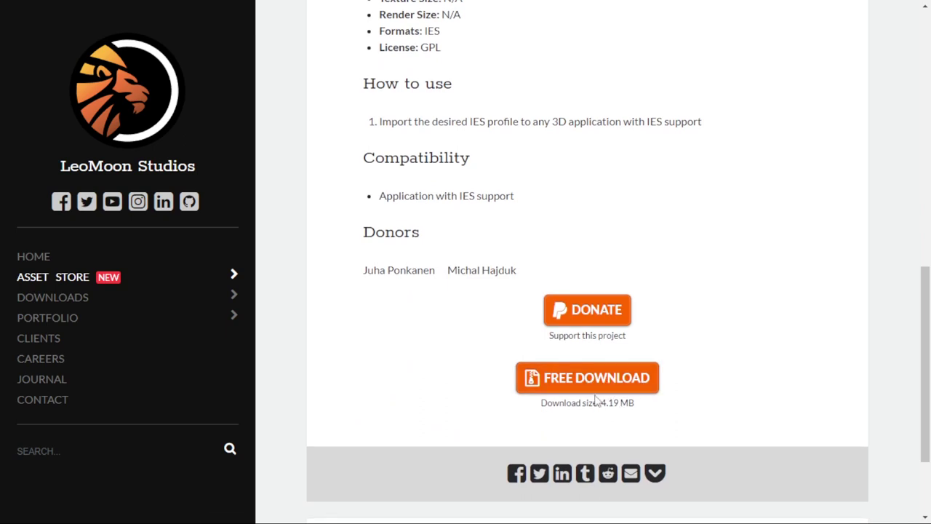
scroll(612, 389, "up", 6)
scroll(615, 388, "up", 4)
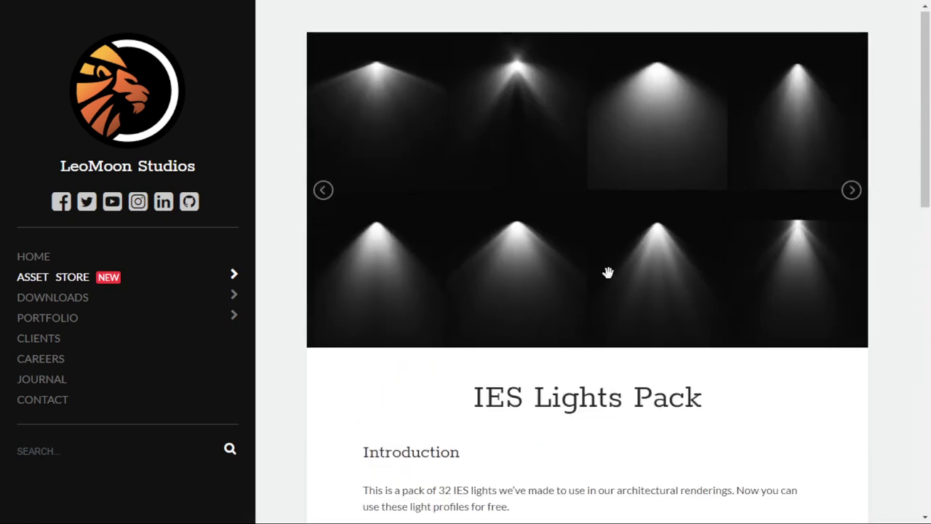
scroll(553, 290, "down", 6)
scroll(502, 309, "up", 4)
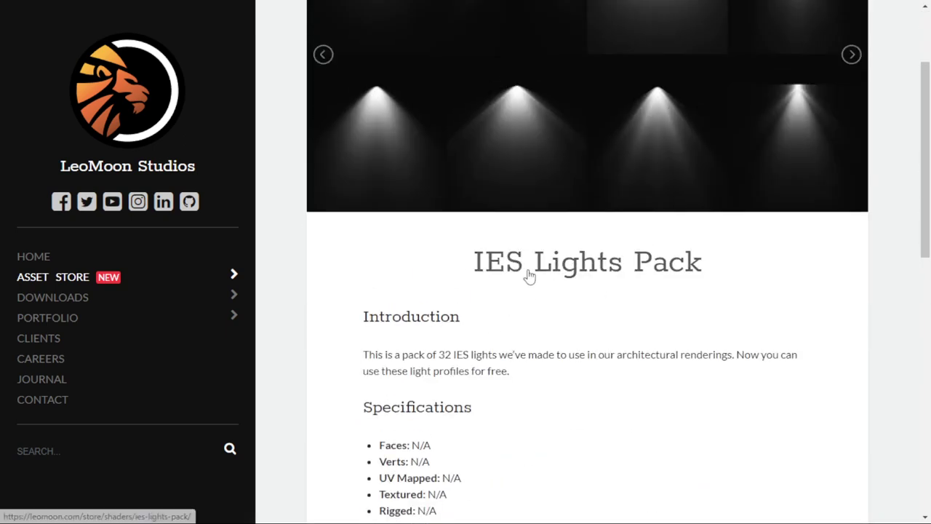
scroll(572, 306, "up", 2)
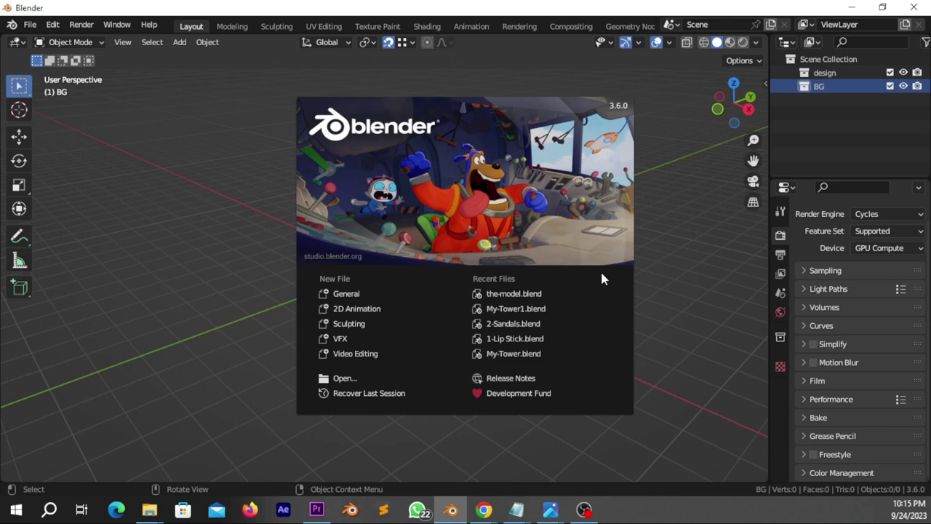
- Dismiss the splash screen, go fullscreen, and add a scaled-up floor plane
left_click(523, 279)
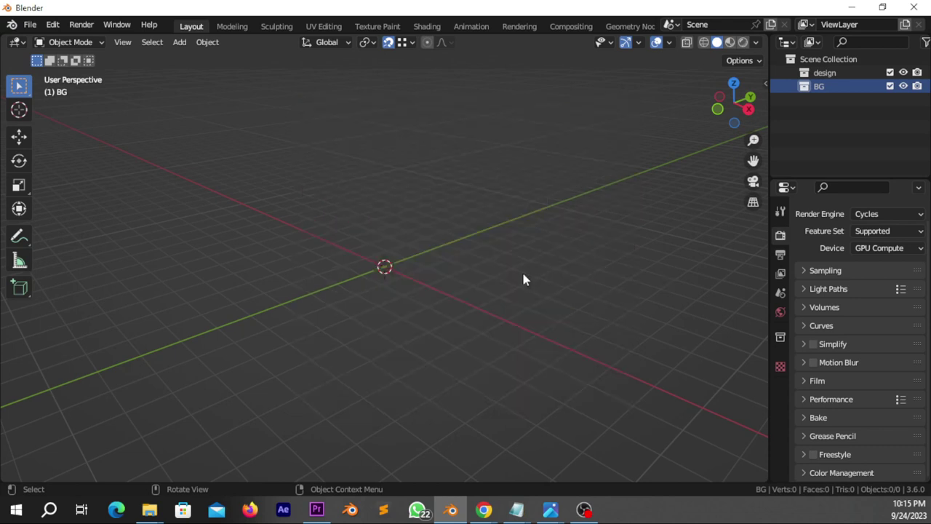
key("alt+F11")
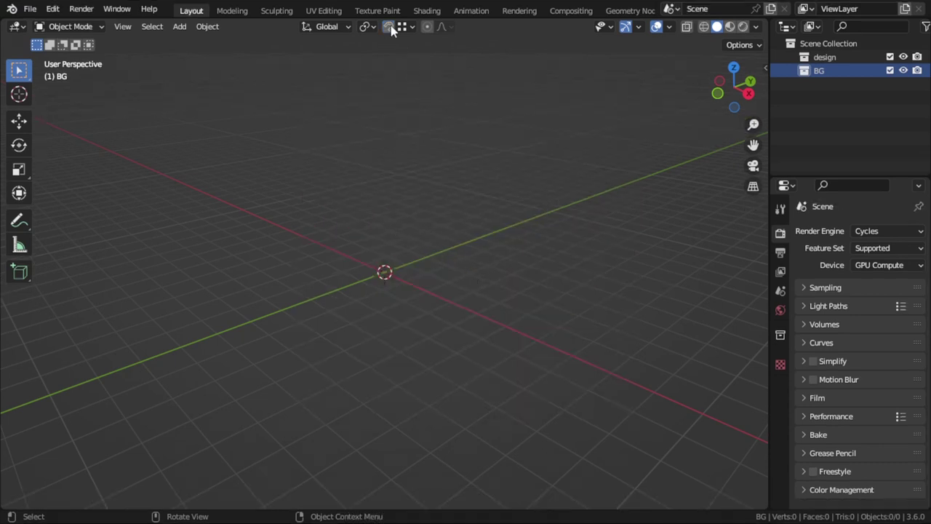
key("shift+a")
left_click(416, 206)
key("s")
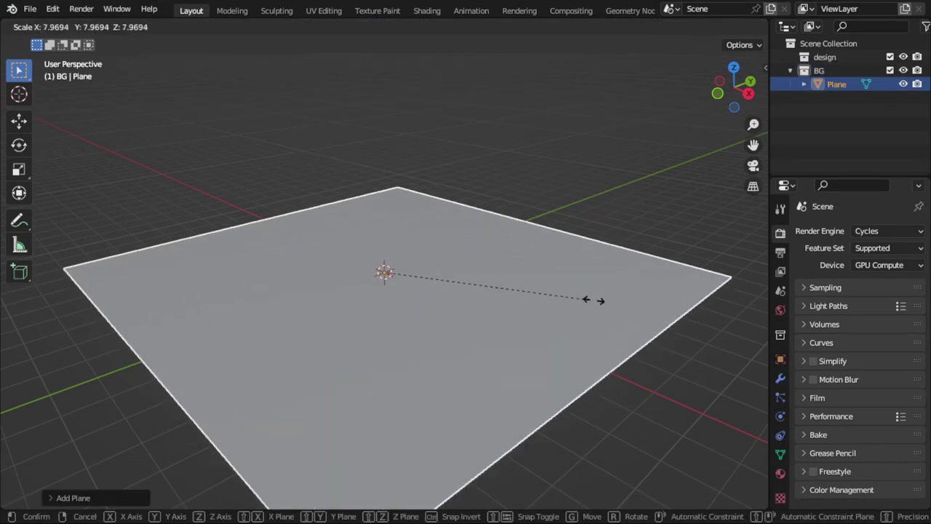
left_click(603, 293)
- Add a point light and raise it straight up along Z above the plane
key("shift+a")
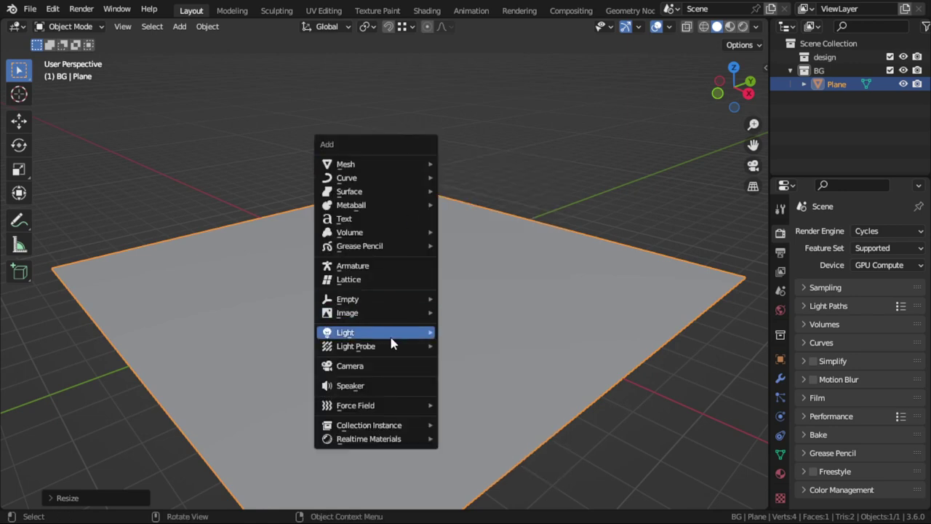
mouse_move(345, 333)
left_click(458, 333)
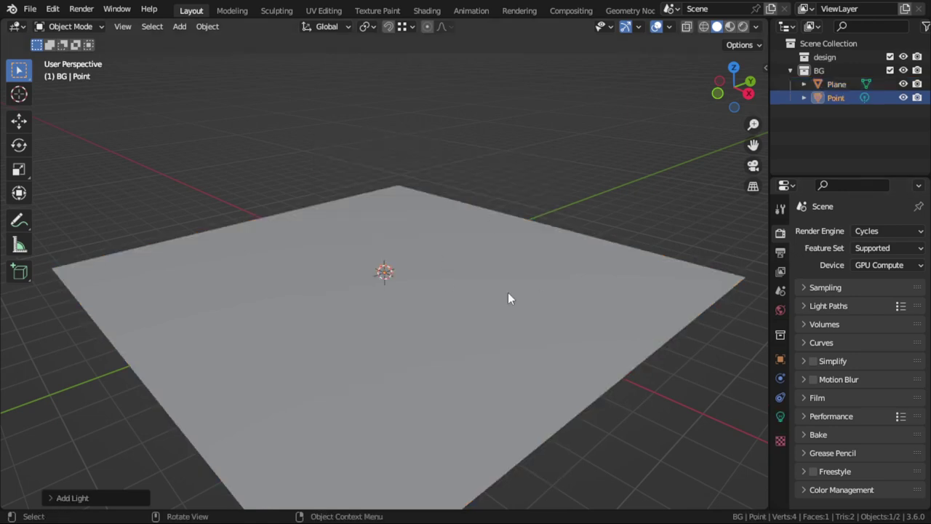
key("g")
key("z")
left_click(470, 211)
- Split the 3D view and turn the lower area into a Shader Editor
left_click_drag(4, 510, 11, 292)
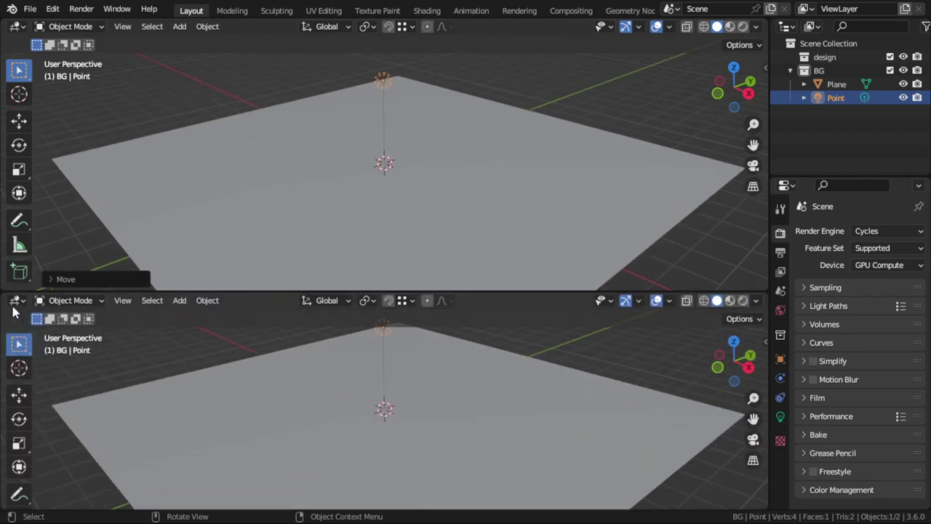
left_click(16, 299)
left_click(52, 429)
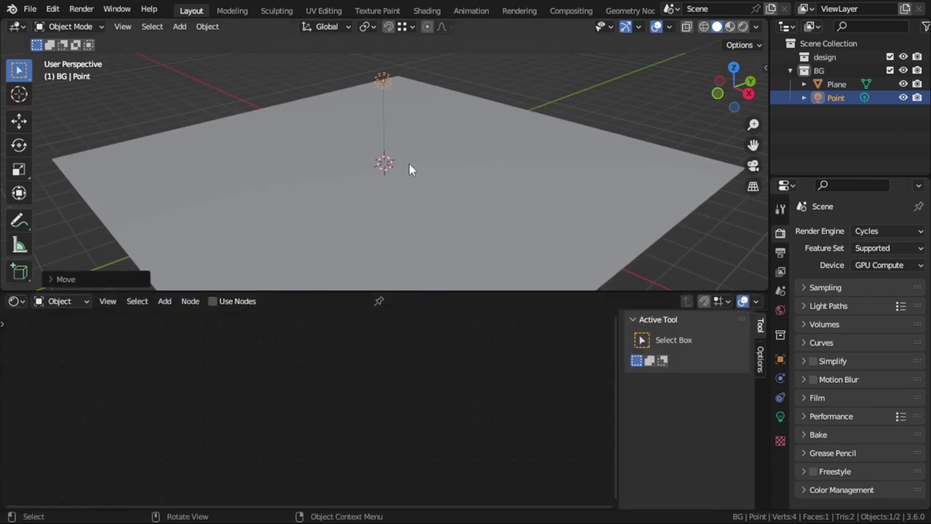
- Enable Use Nodes on the point light and frame its Emission and Light Output nodes
left_click(780, 415)
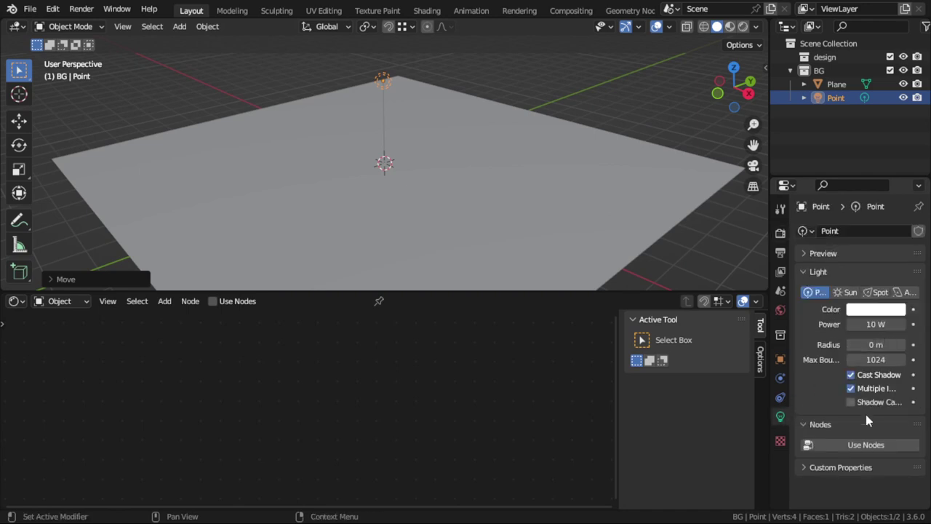
left_click(865, 444)
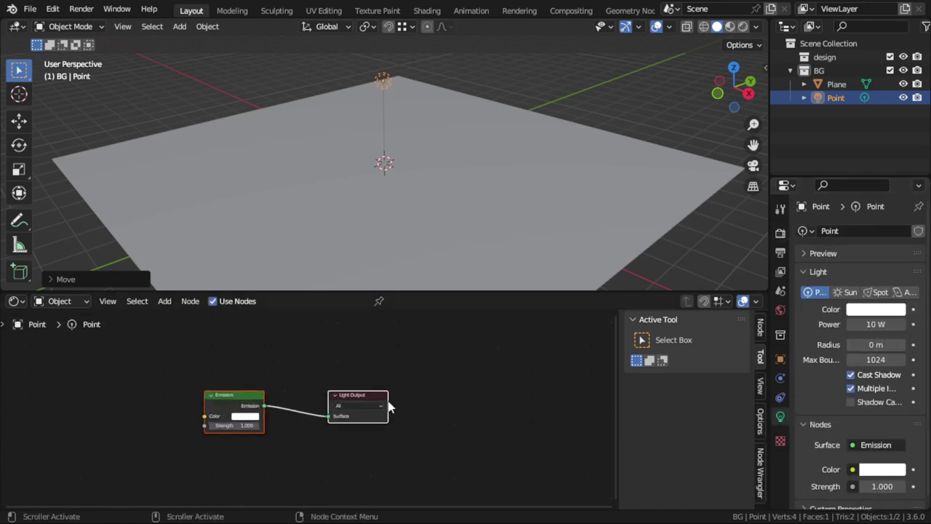
scroll(388, 408, "up", 2)
scroll(306, 386, "up", 1)
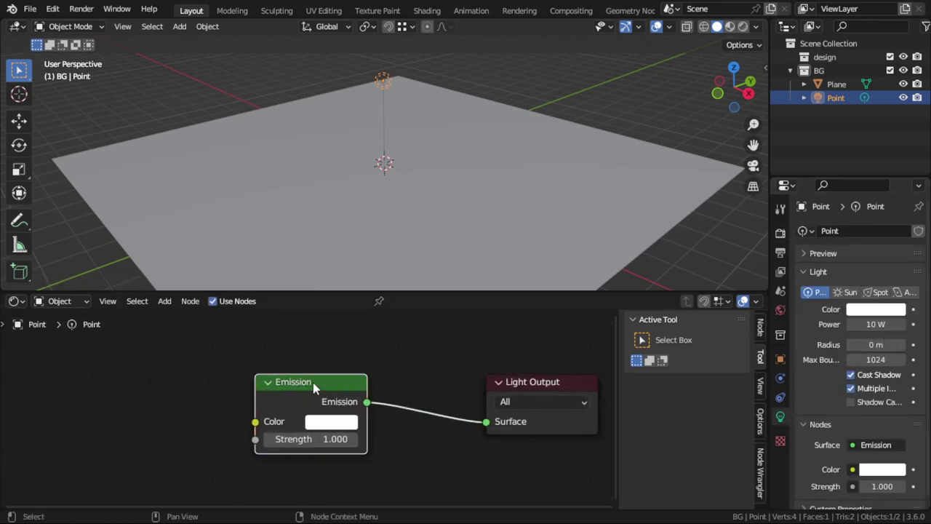
left_click(523, 393)
key("n")
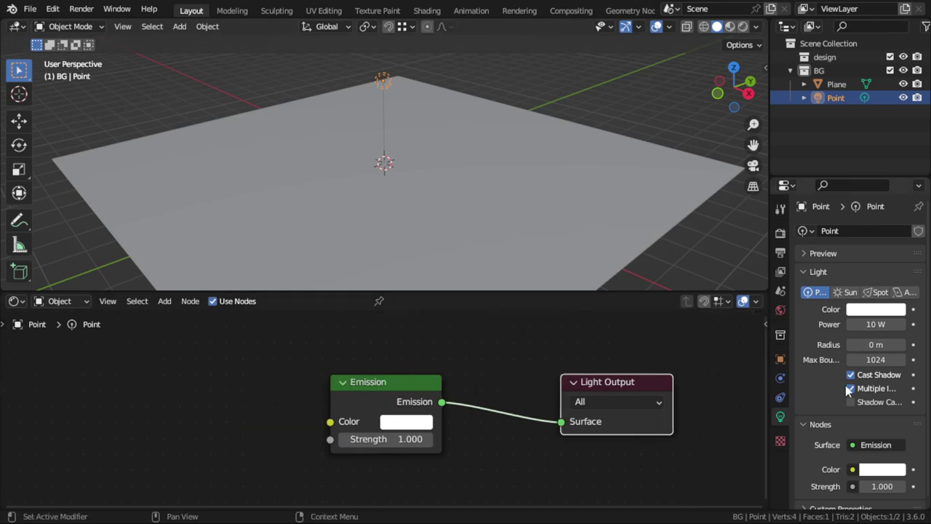
key("shift+a")
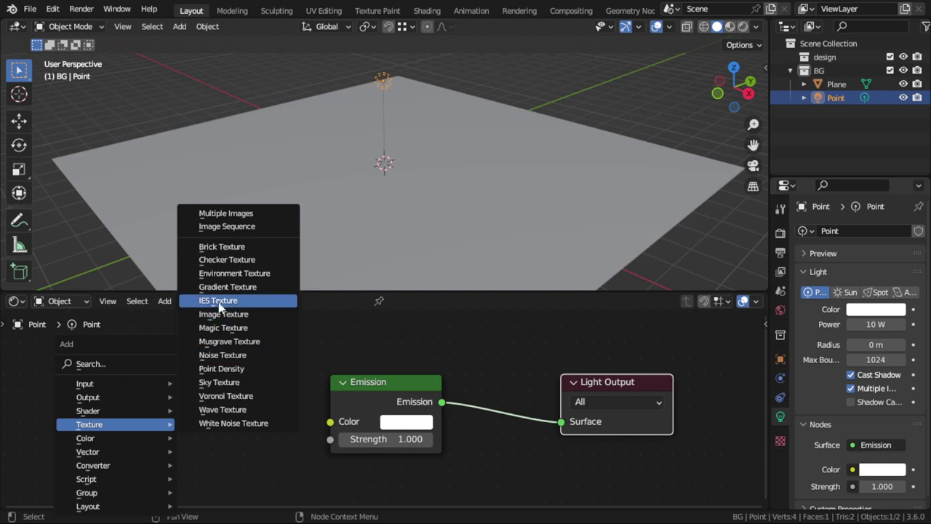
- Add an IES Texture node feeding Emission Strength, set it to External and browse for a file
left_click(218, 302)
left_click(201, 416)
left_click_drag(204, 416, 346, 439)
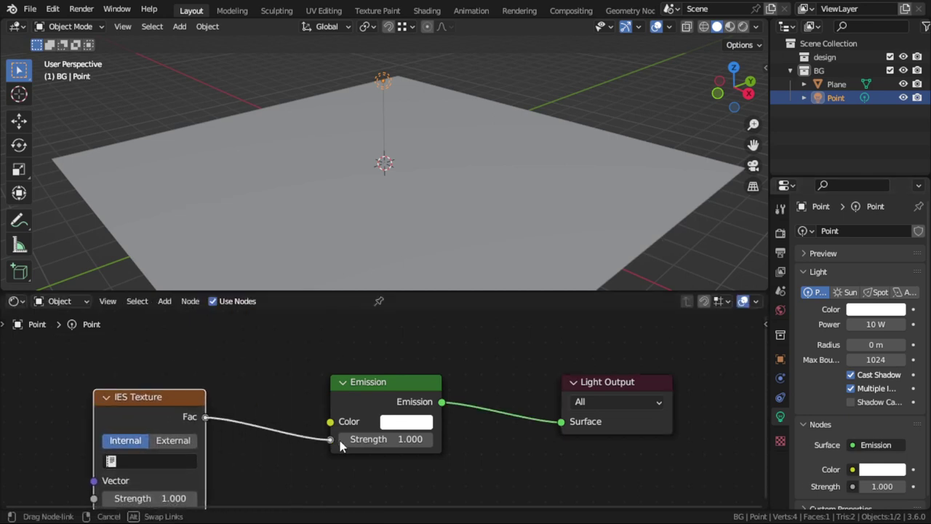
key("Home")
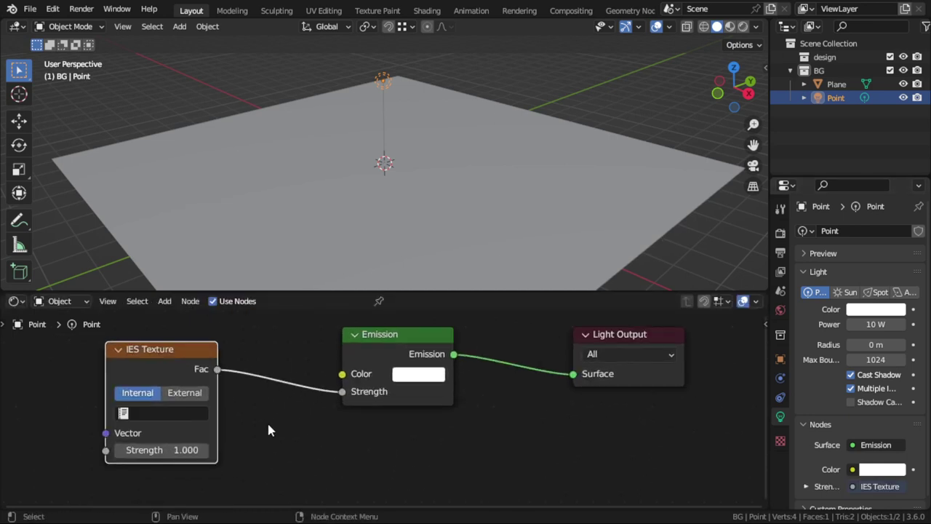
left_click(186, 394)
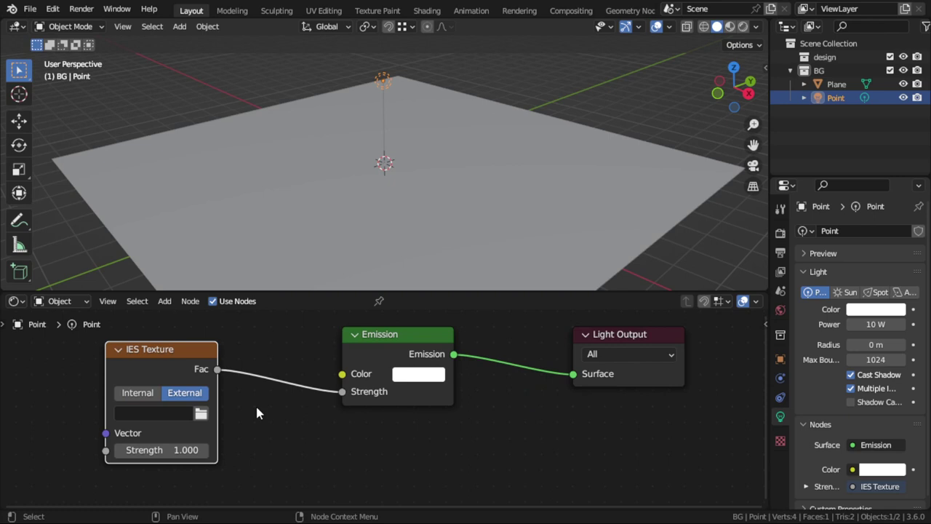
left_click(201, 417)
left_click(200, 414)
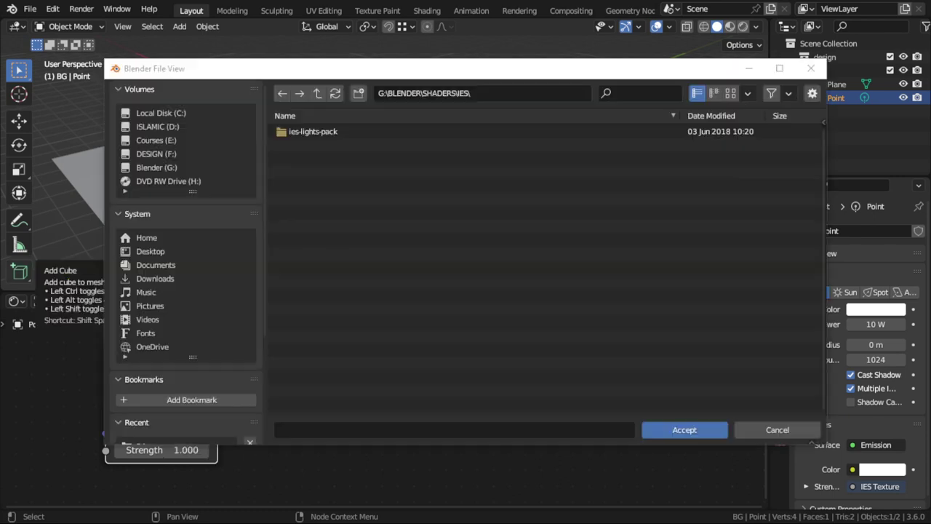
- Open the ies-lights-pack folder in thumbnail view and load x-arrow.ies into the IES node
left_click(326, 137)
double_click(324, 133)
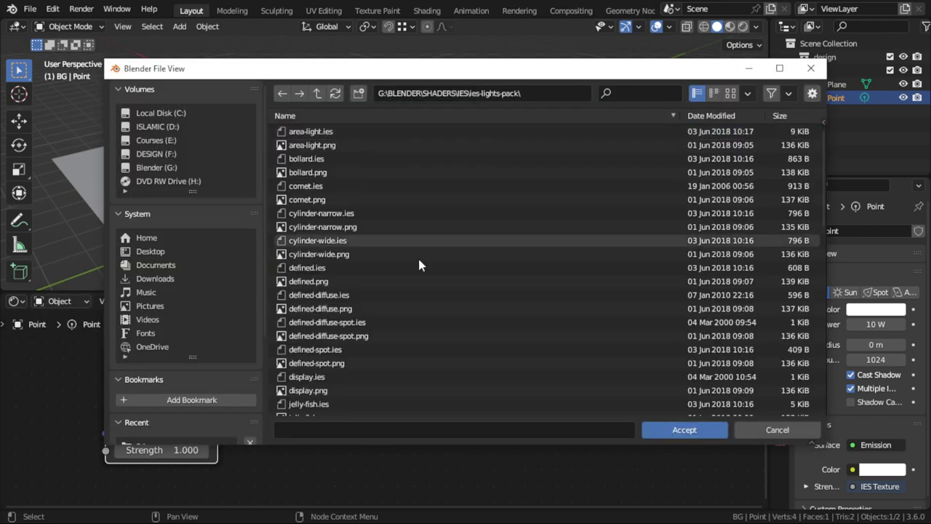
left_click(730, 93)
scroll(582, 260, "down", 8)
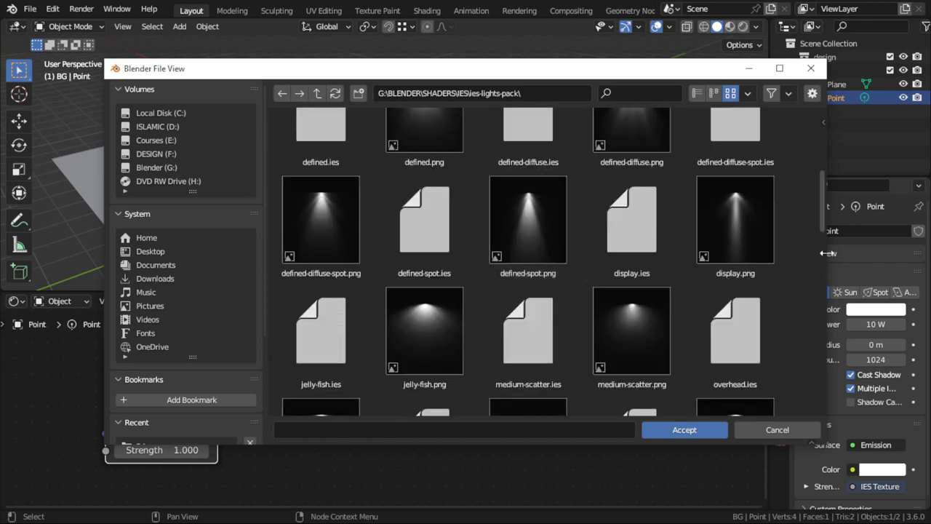
left_click_drag(824, 216, 827, 366)
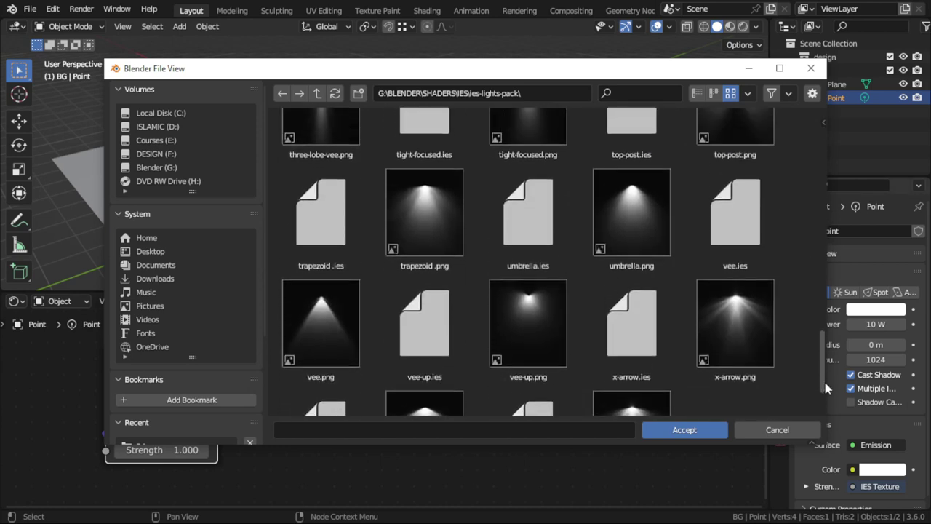
scroll(827, 366, "up", 1)
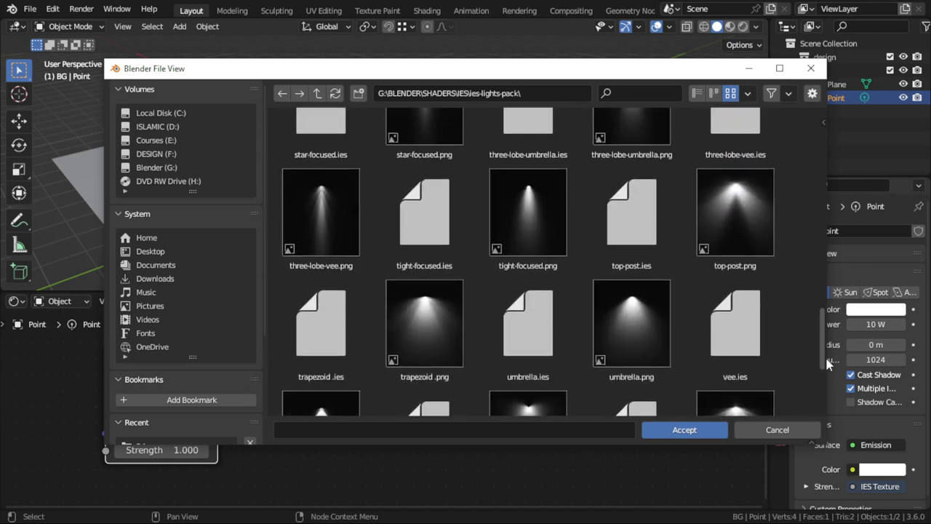
left_click_drag(827, 366, 836, 406)
left_click(698, 275)
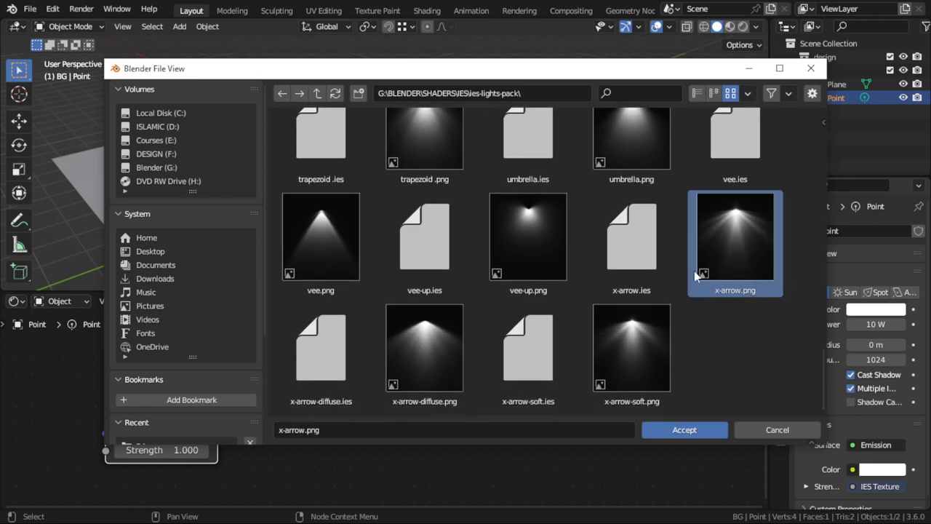
left_click(640, 264)
left_click(684, 429)
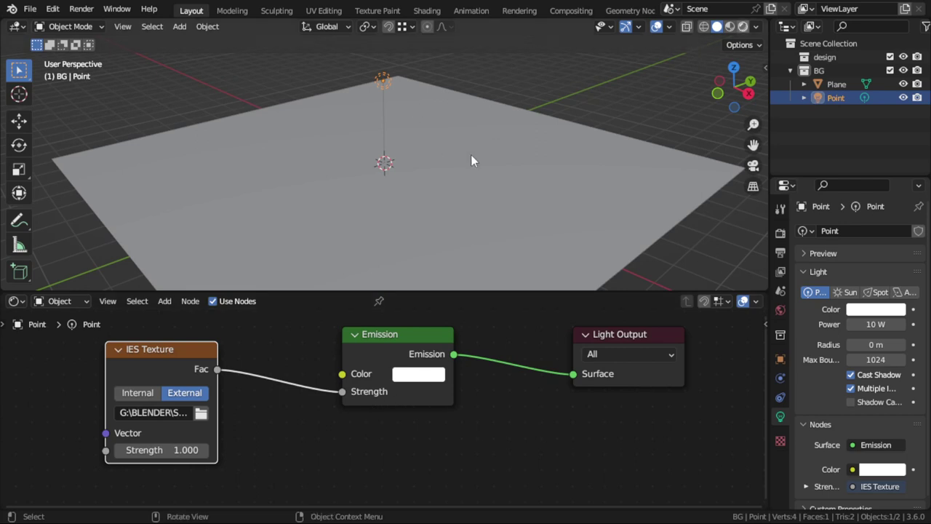
- Switch to Rendered shading, duplicate the light about 5 m along X, and cut its IES link
key("shift+z")
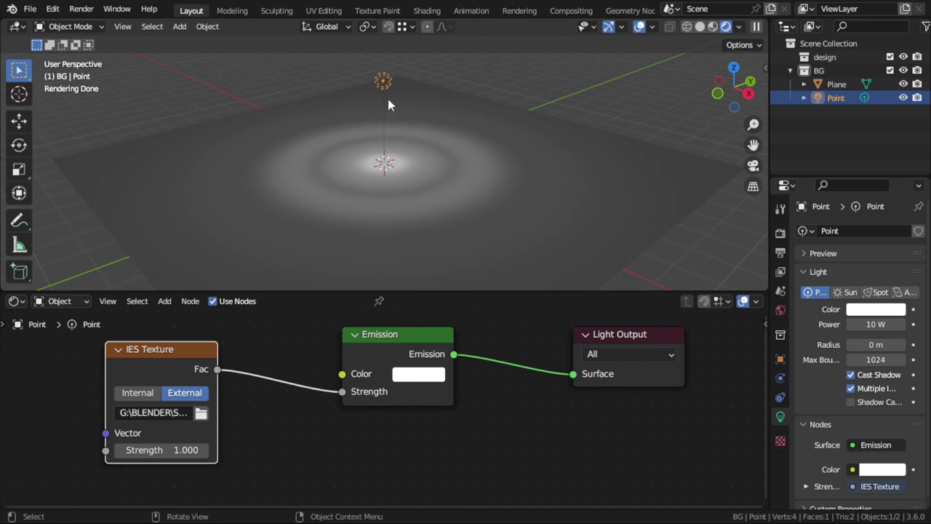
middle_click_drag(388, 104, 427, 114)
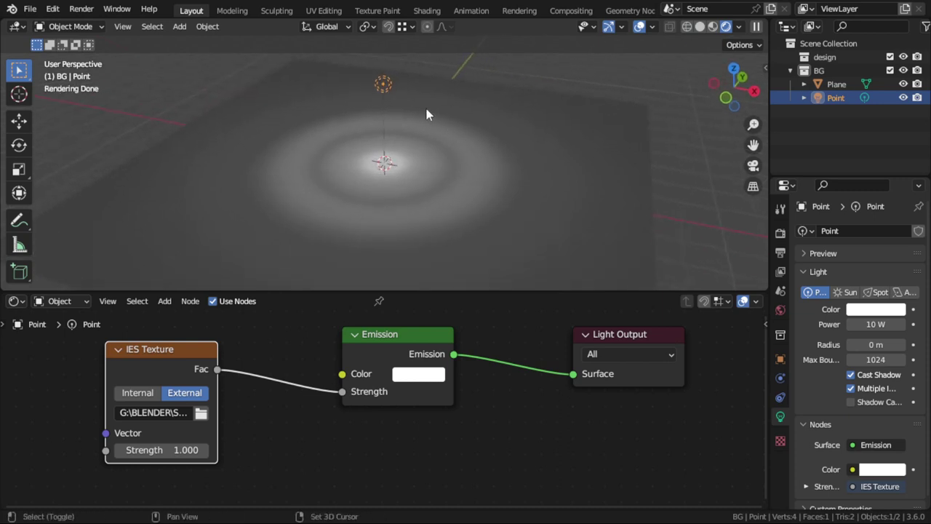
key("shift+d")
key("x")
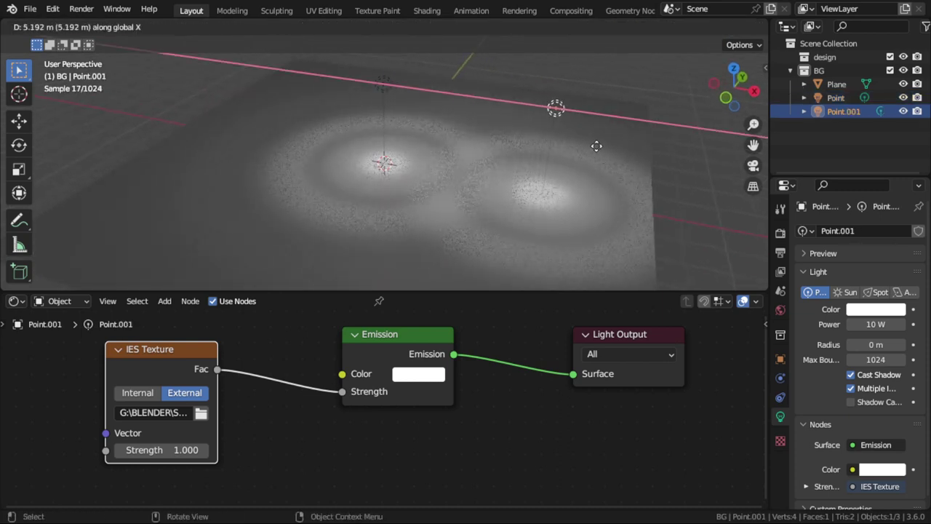
left_click(596, 145)
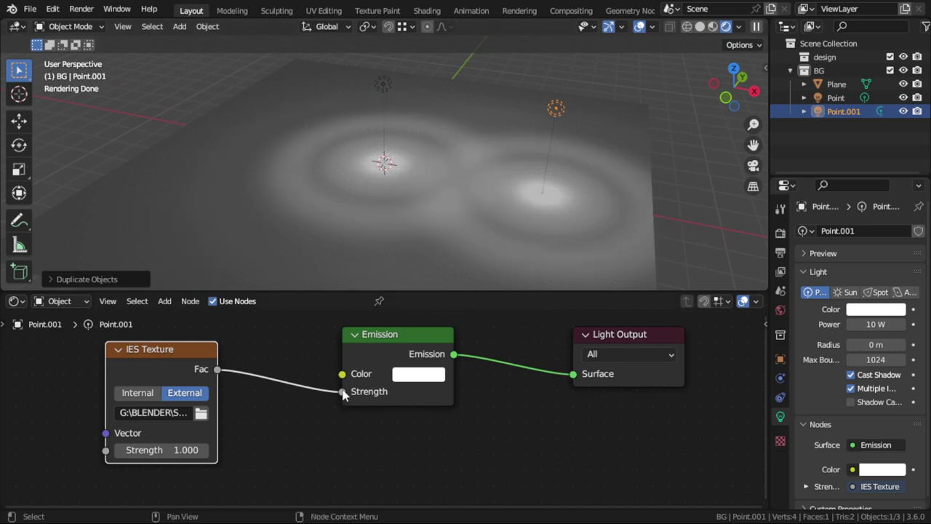
left_click_drag(343, 394, 313, 445)
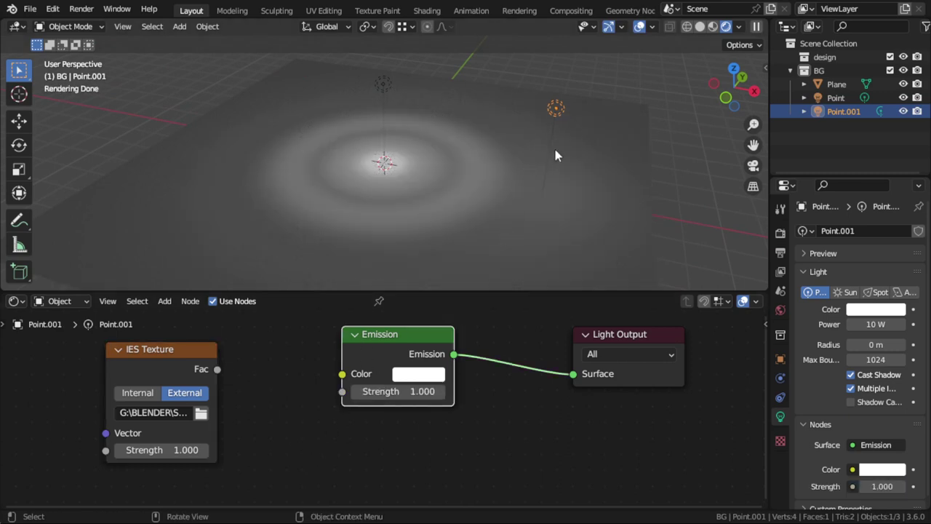
- Set the copied light's Emission Strength to 9 after trying 100 and 50
left_click(408, 391)
type("1")
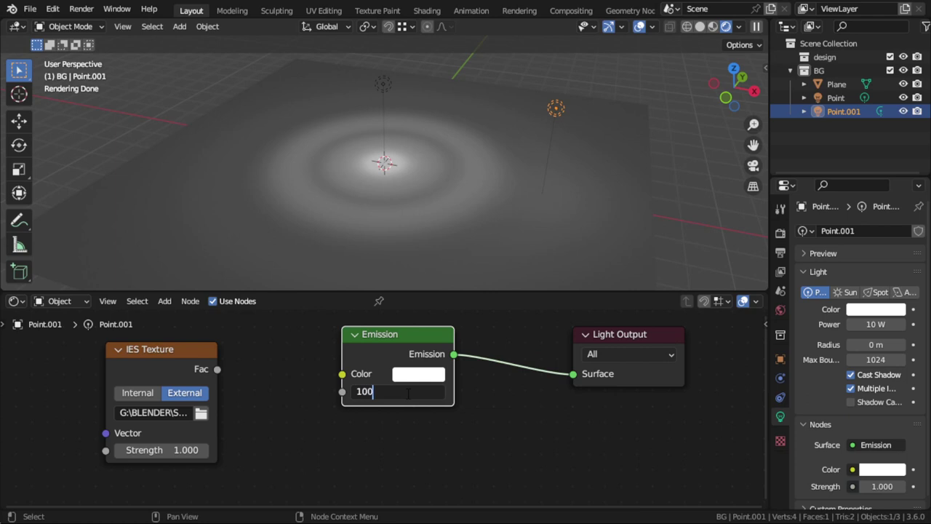
key("Return")
left_click(402, 392)
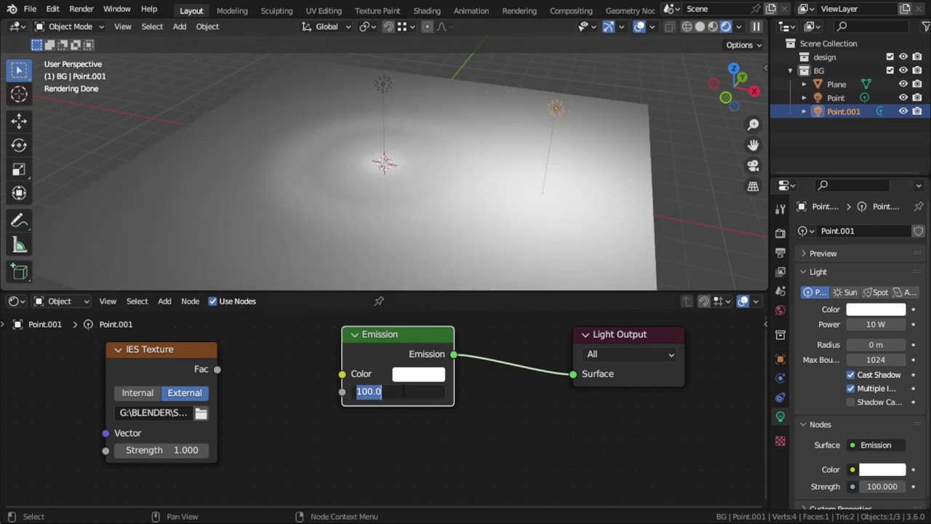
type("50")
key("Return")
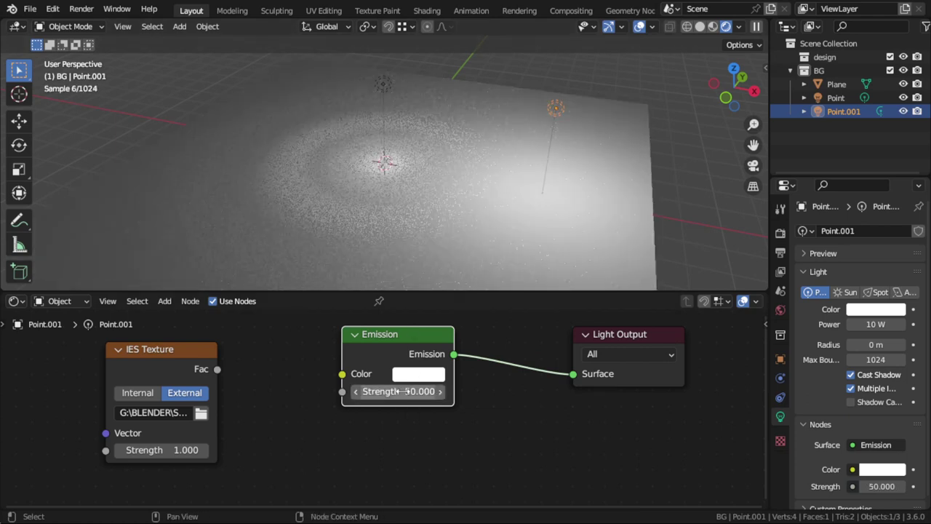
left_click(404, 392)
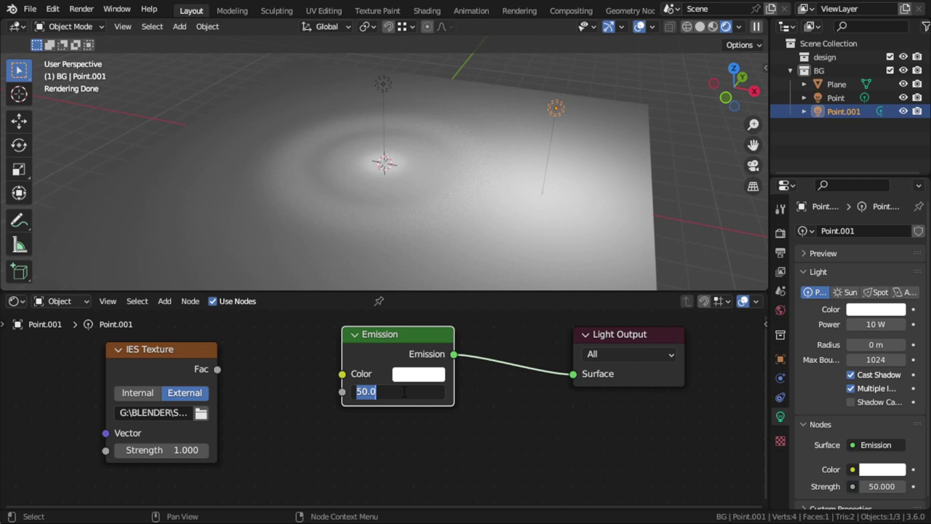
type("9")
key("Return")
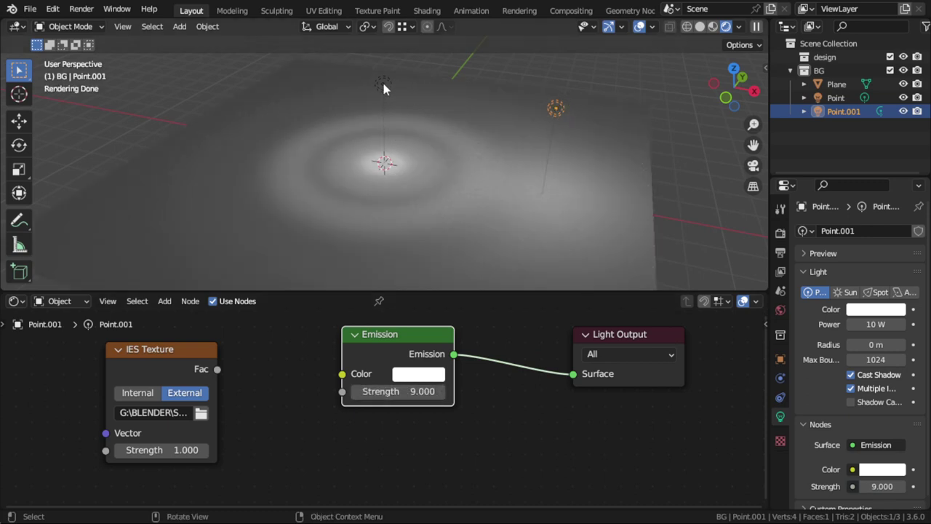
- Reconnect the IES Texture to Emission Strength, load a pack profile, and lower IES strength to 0.2
left_click_drag(217, 368, 342, 391)
left_click(201, 413)
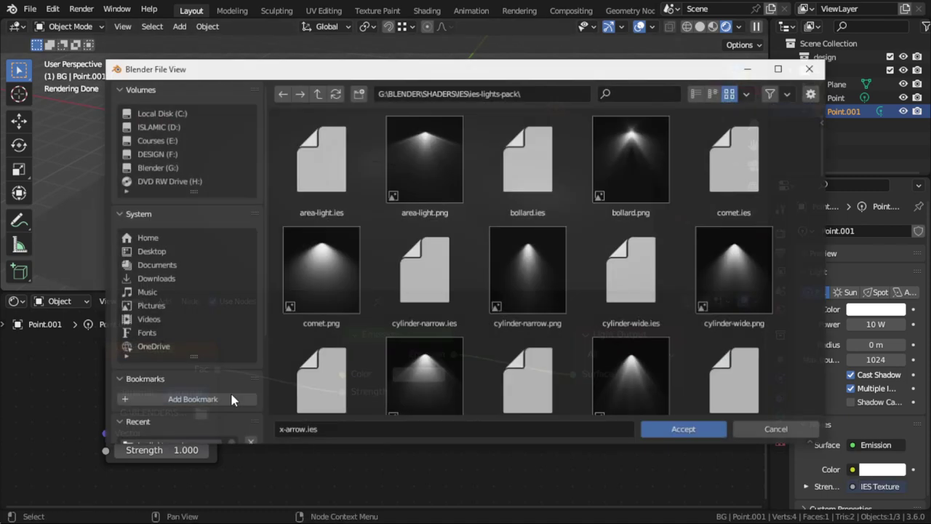
double_click(412, 177)
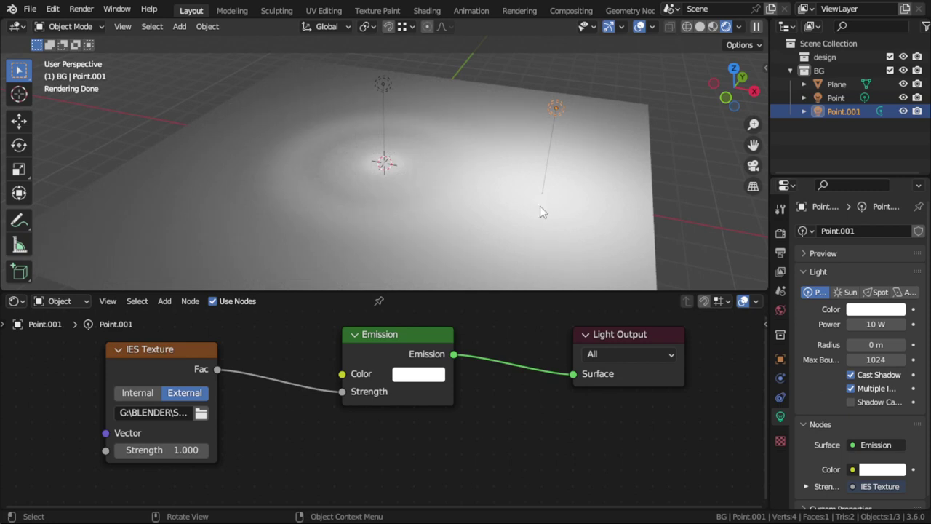
left_click_drag(346, 389, 306, 386)
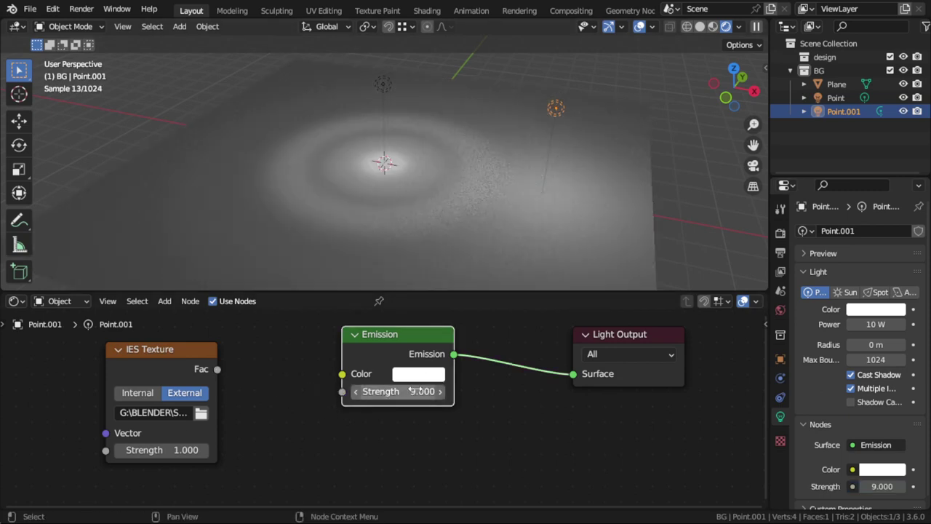
left_click_drag(216, 369, 343, 392)
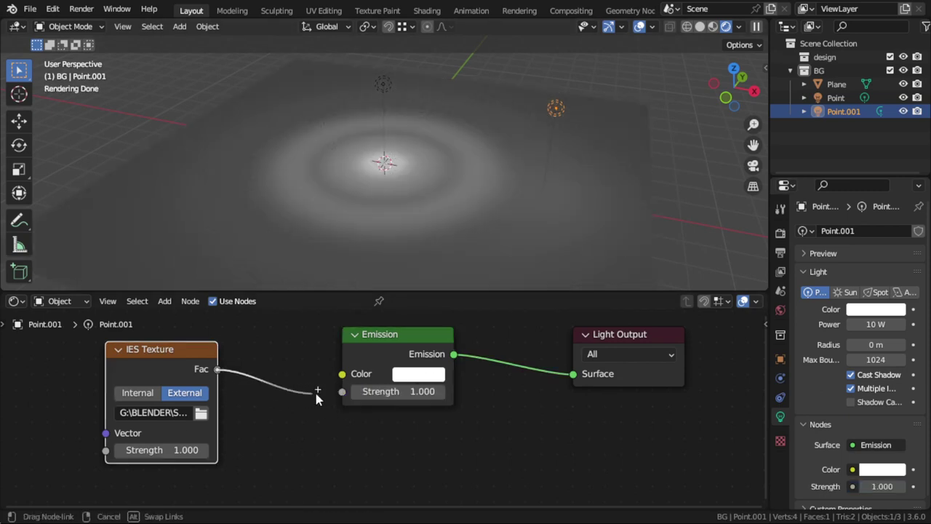
left_click(119, 449)
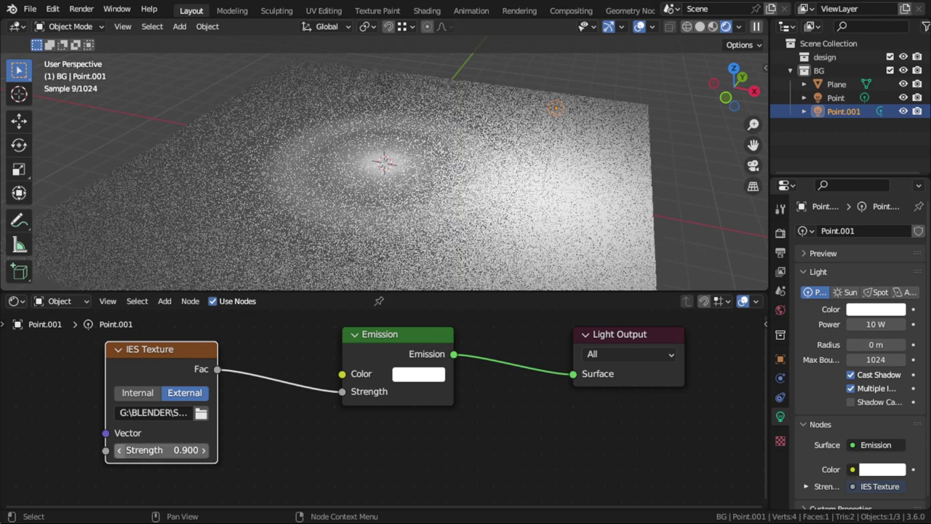
left_click(119, 449)
left_click(120, 449)
left_click(119, 449)
left_click(120, 450)
left_click(119, 450)
left_click(119, 449)
left_click(120, 450)
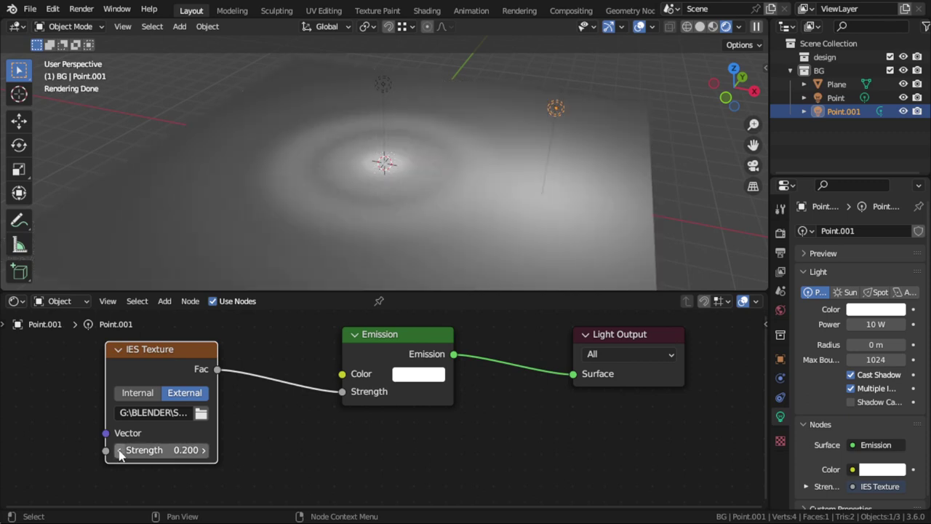
- Try the cylinder-narrow, area-light and comet IES profiles before loading the final one
left_click(201, 412)
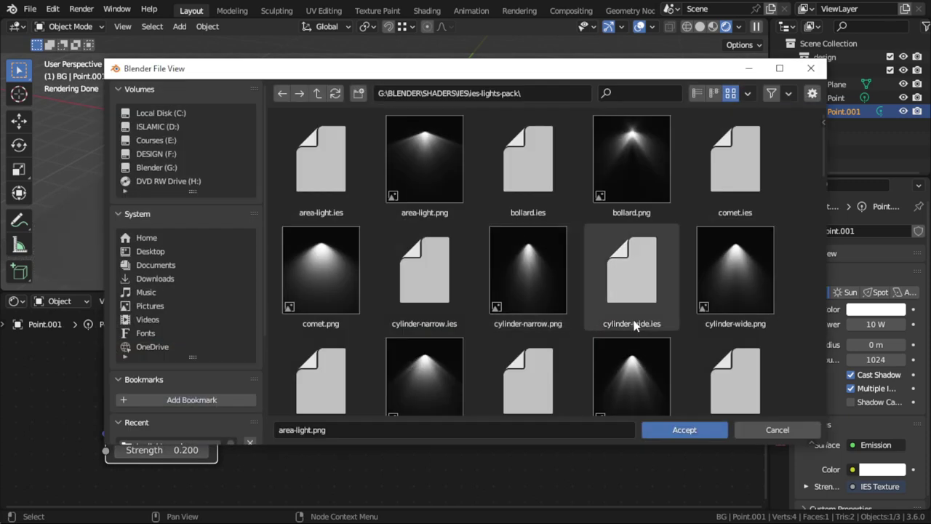
double_click(539, 268)
left_click(201, 412)
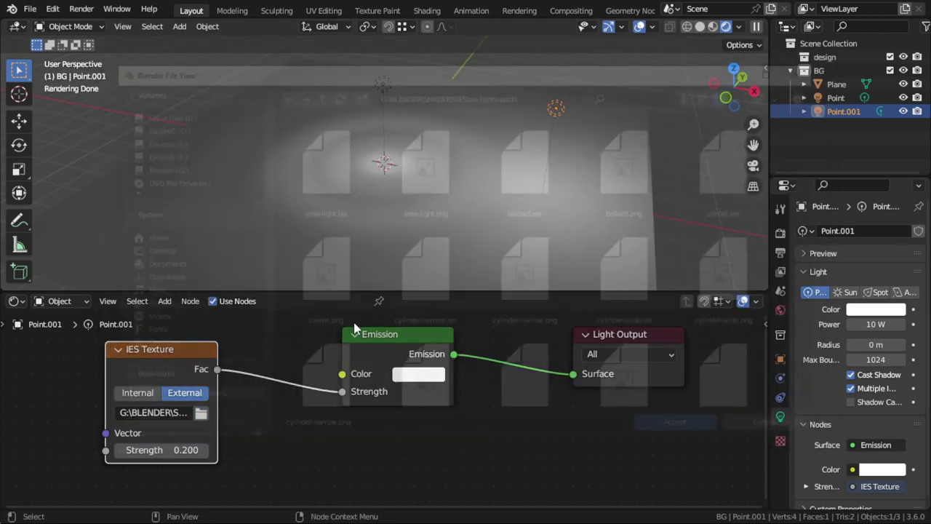
left_click(428, 273)
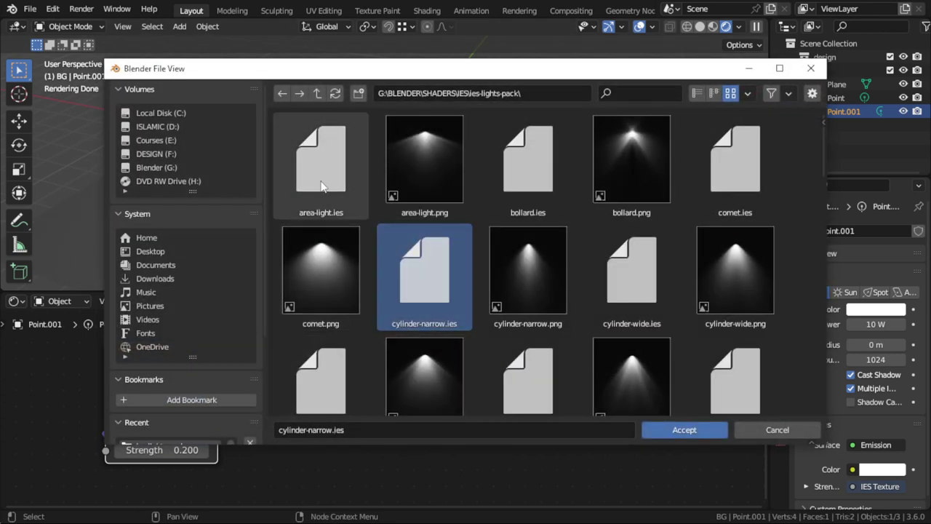
left_click(346, 174)
left_click(656, 435)
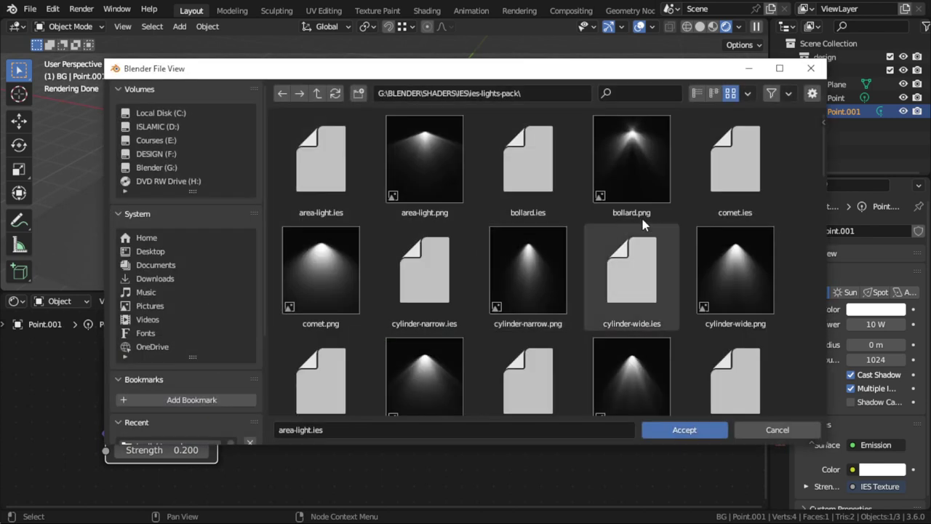
double_click(727, 155)
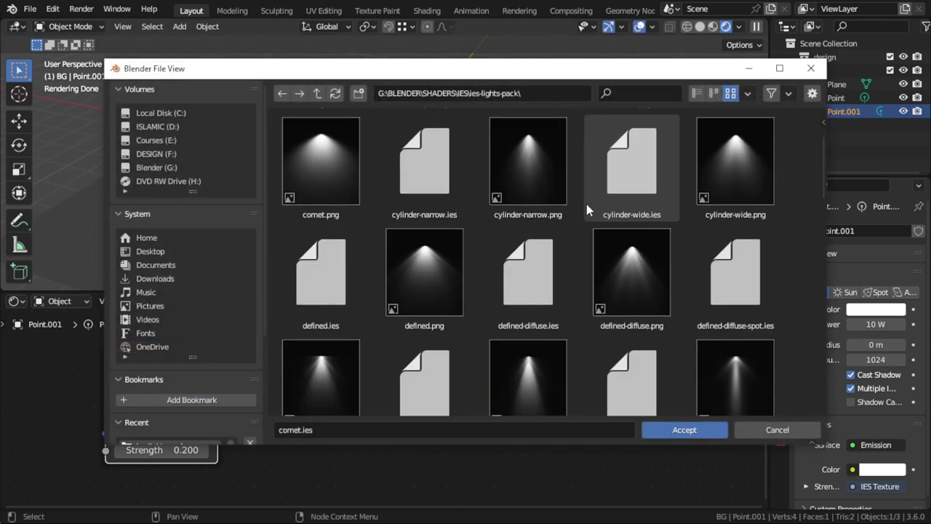
scroll(603, 320, "down", 3)
double_click(546, 224)
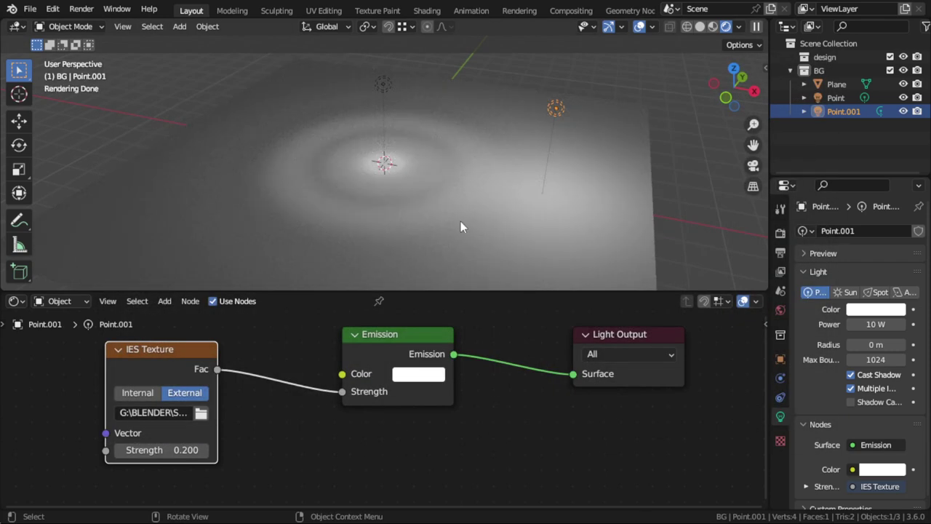
- Tint Point.001's emission colour warm peach and move it further right over the floor
left_click(428, 375)
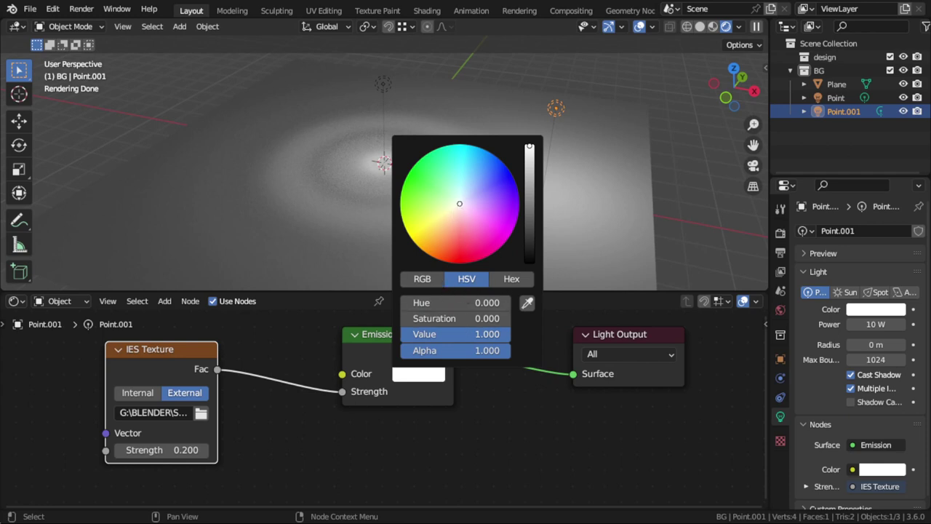
left_click(450, 217)
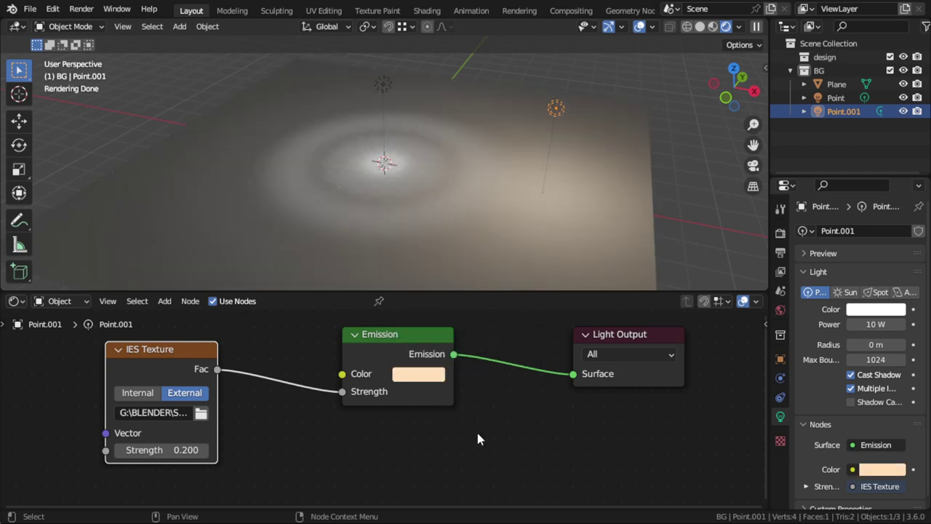
key("g")
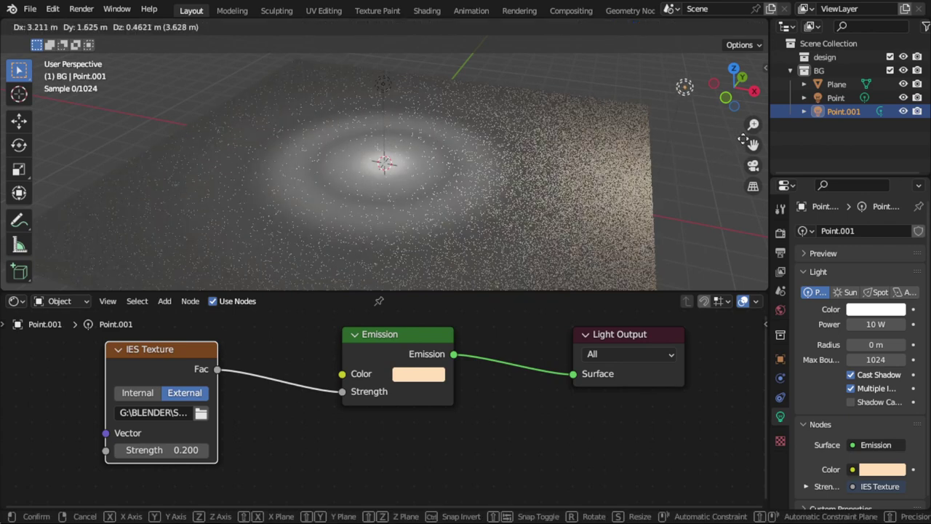
left_click(653, 160)
middle_click_drag(429, 141, 475, 154)
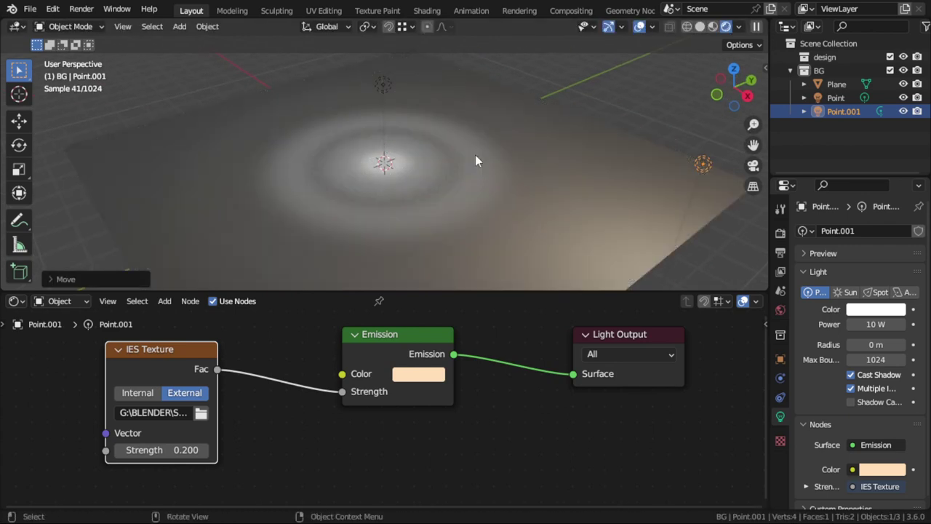
left_click(475, 160)
- Duplicate the floor plane, rotate it 90° on X, and move it back along Y as a wall
key("shift+d")
right_click(494, 166)
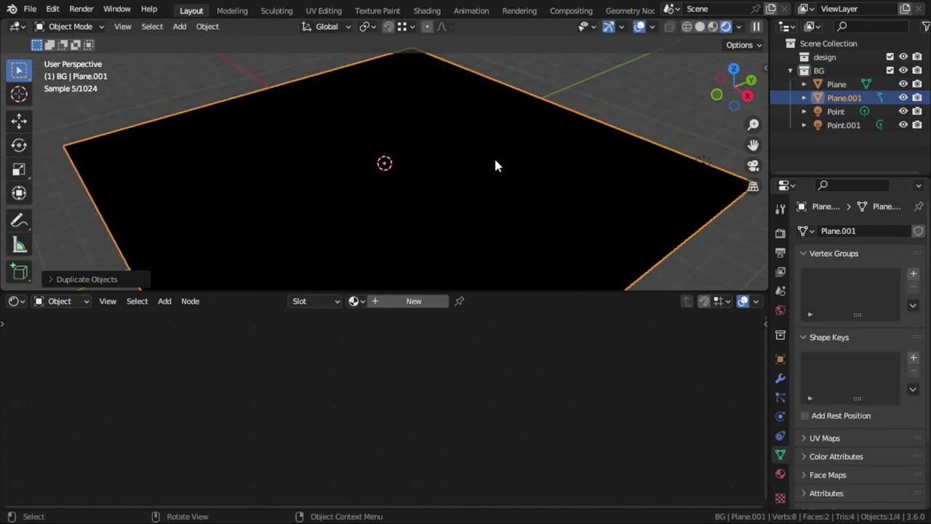
type("rx90")
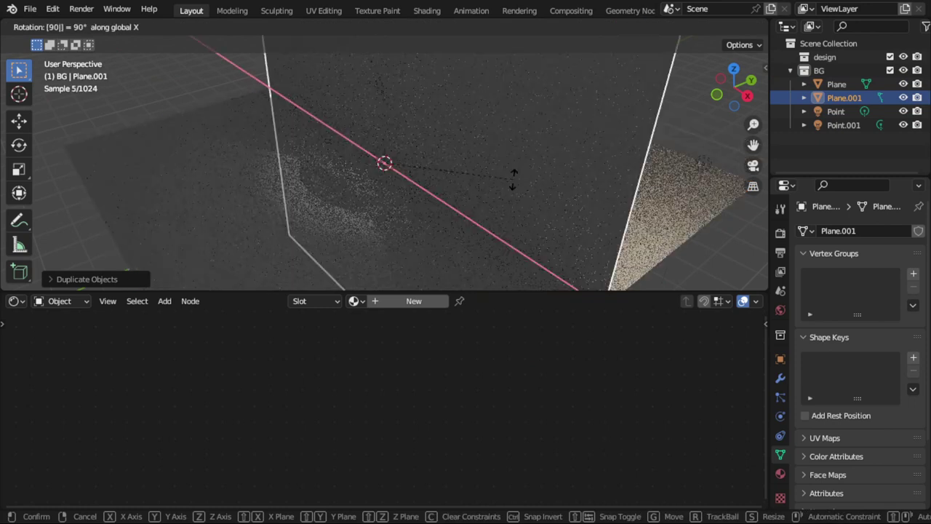
key("Return")
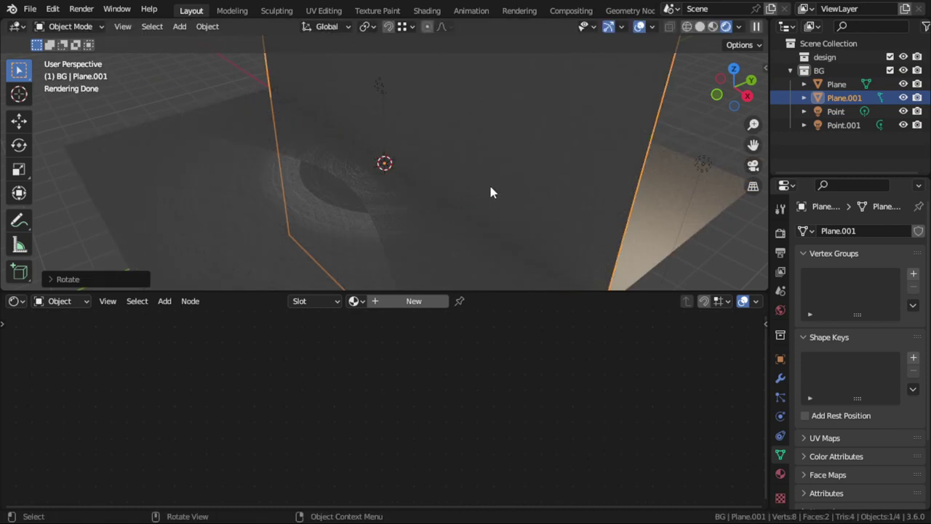
key("g")
key("y")
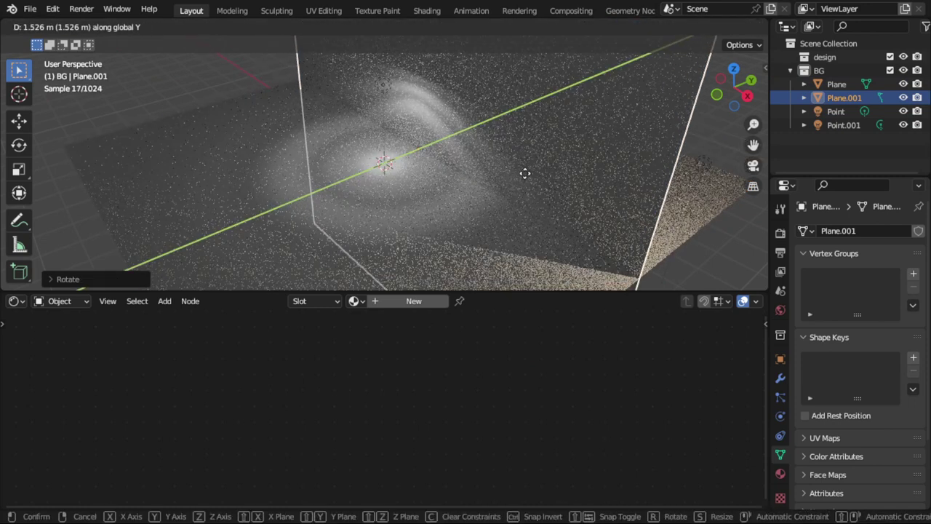
left_click(716, 165)
- Delete the peach-tinted Point.001 light and select the remaining point light
left_click(703, 164)
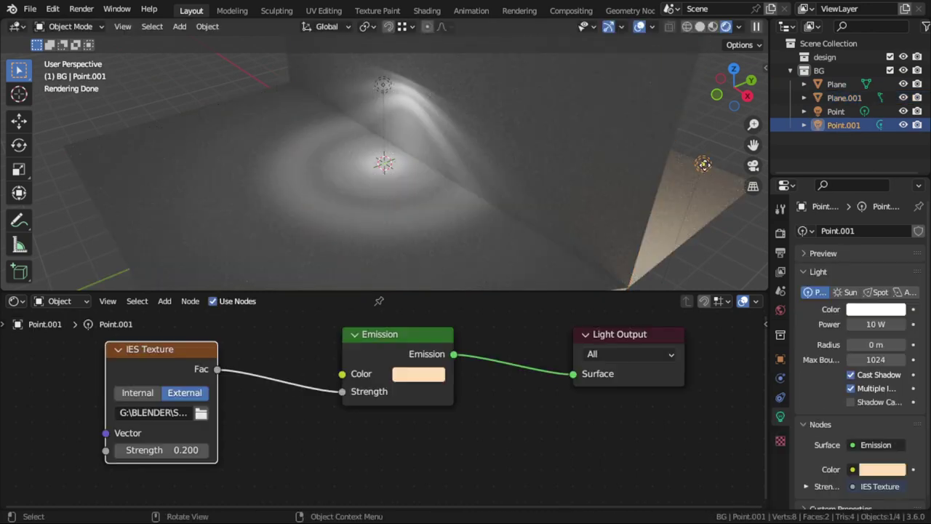
key("x")
left_click(700, 173)
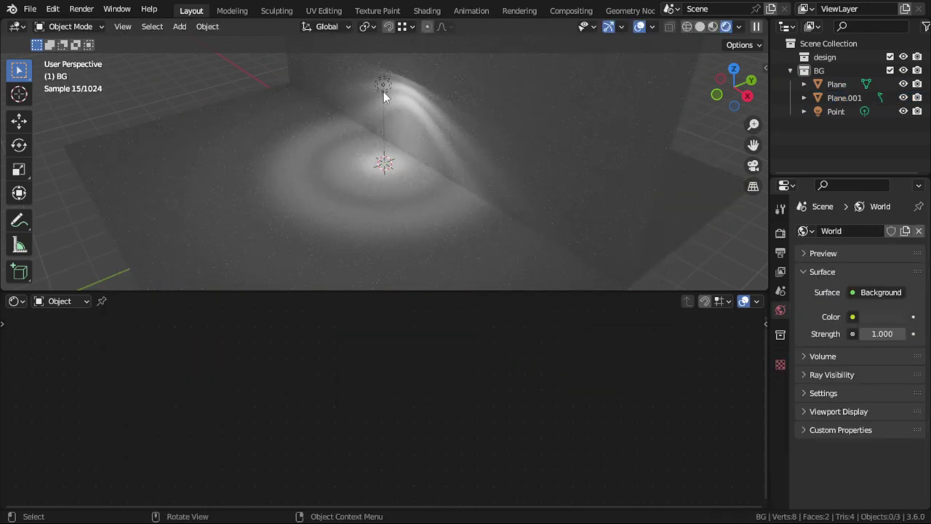
left_click(383, 91)
mouse_move(438, 122)
middle_mouse_down()
mouse_move(494, 95)
mouse_move(410, 184)
middle_mouse_up()
- Duplicate the point light to the right along X and load vee.ies into its IES Texture
key("shift+d")
key("x")
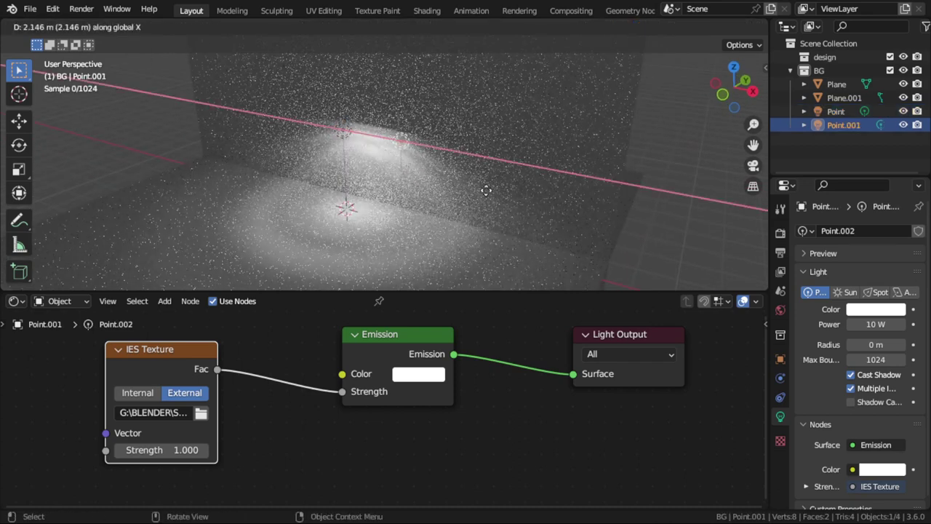
left_click(584, 204)
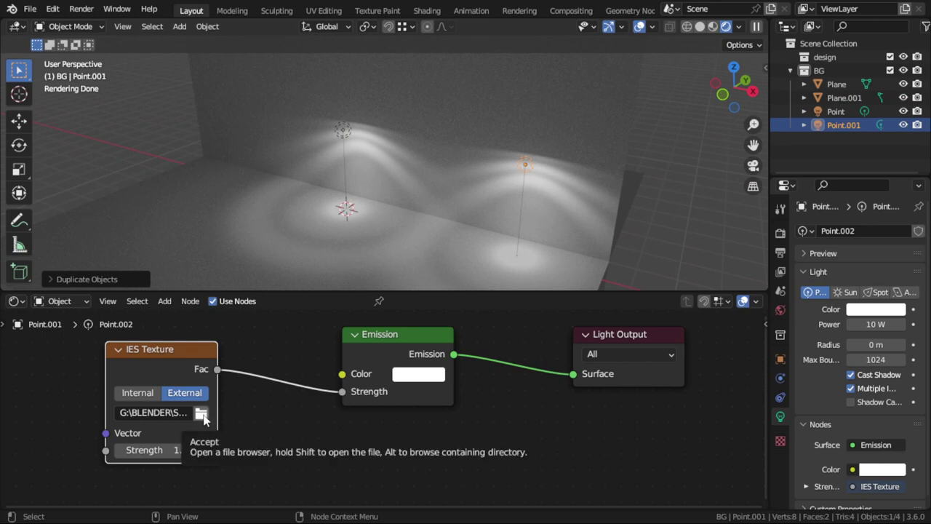
left_click(200, 414)
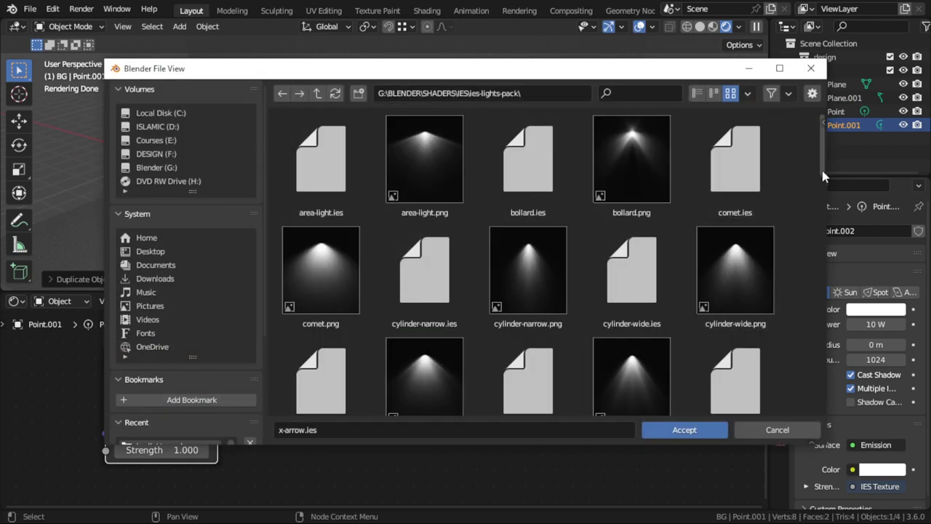
scroll(807, 355, "down", 10)
scroll(807, 359, "down", 3)
scroll(809, 382, "down", 3)
scroll(810, 385, "down", 3)
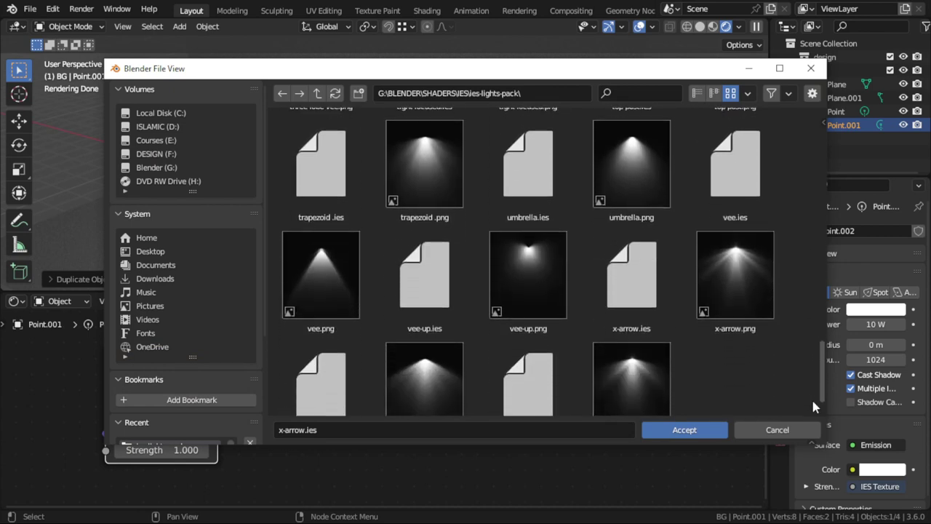
left_click(329, 281)
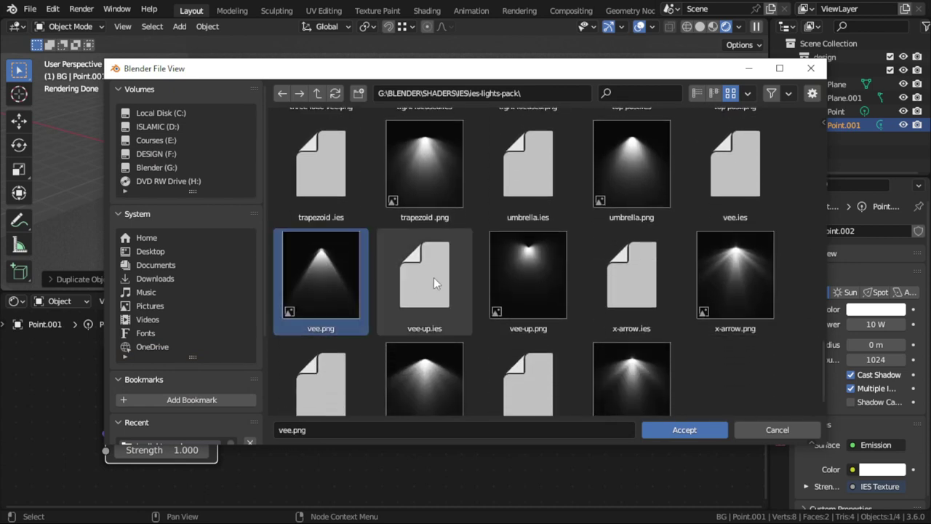
left_click(433, 278)
double_click(691, 178)
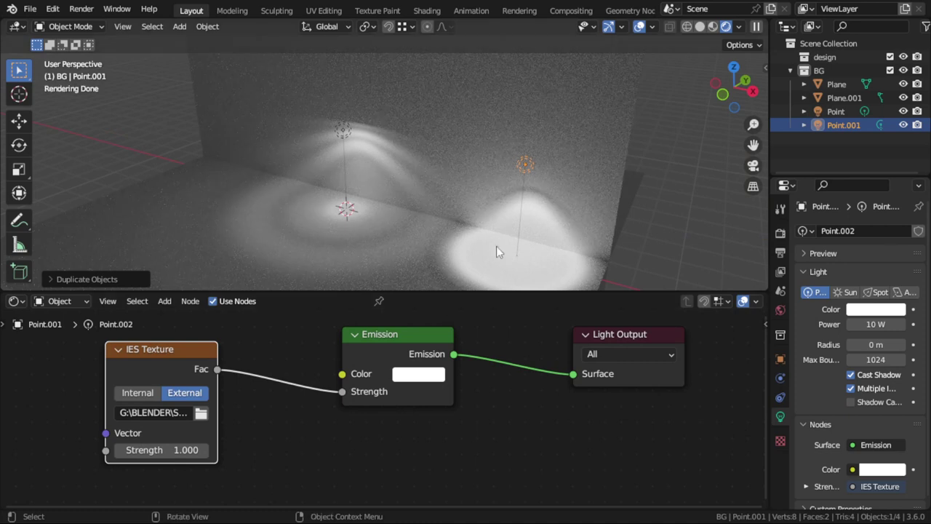
- Replace the copied light's IES profile with x-arrow-soft.ies
left_click(201, 413)
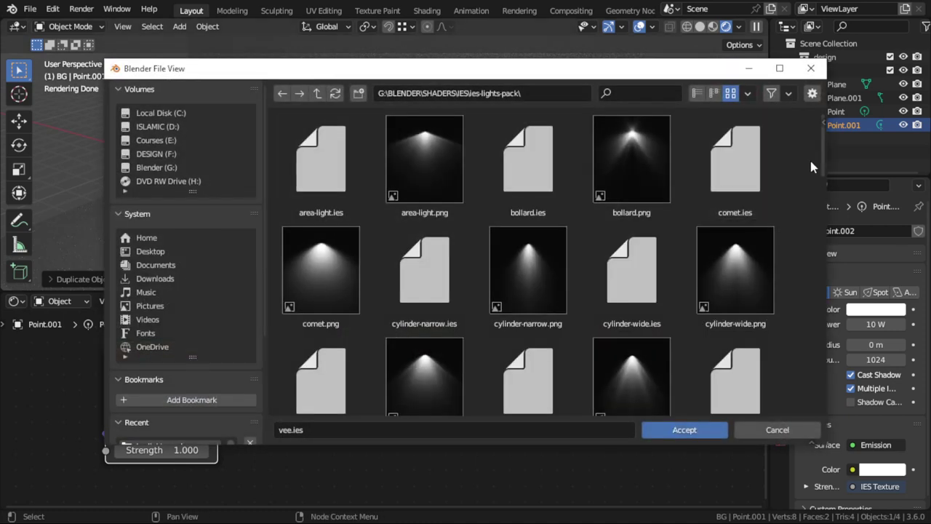
left_click_drag(822, 162, 803, 409)
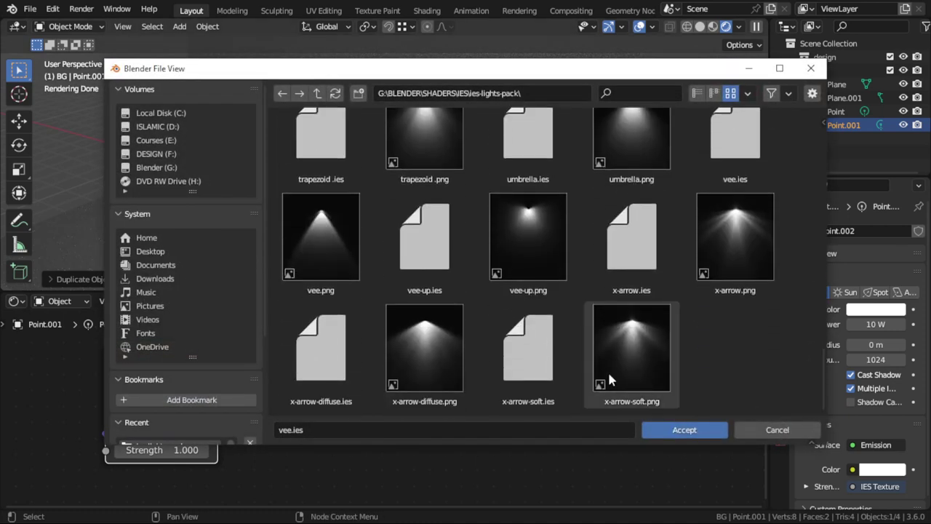
left_click(532, 330)
left_click(697, 430)
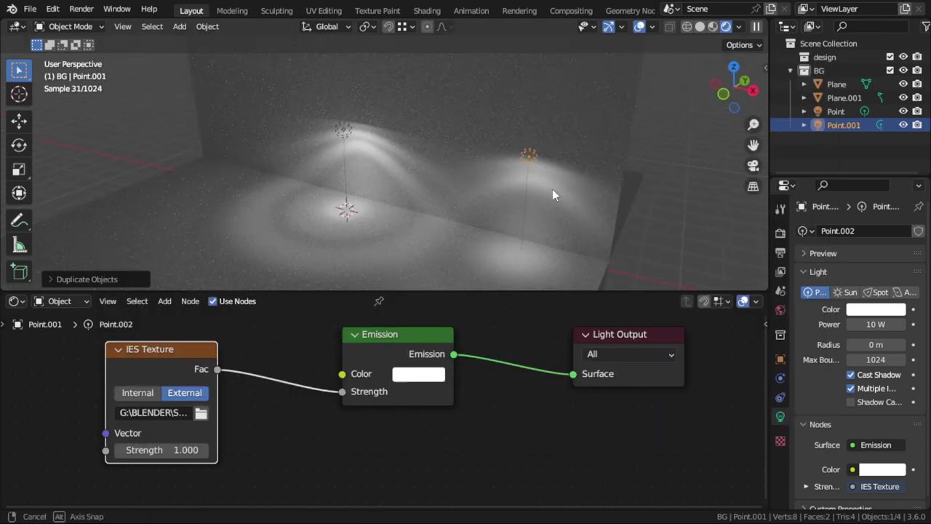
mouse_move(552, 190)
middle_mouse_down()
mouse_move(672, 185)
mouse_move(518, 155)
mouse_move(382, 161)
mouse_move(363, 151)
middle_mouse_up()
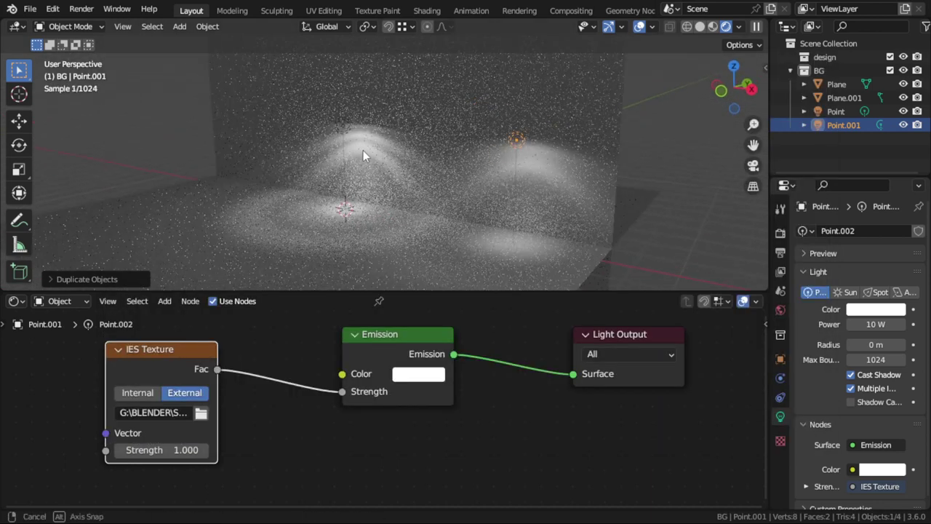
- Change the copied light's emission colour from a trial pink to pale mint green
left_click(435, 373)
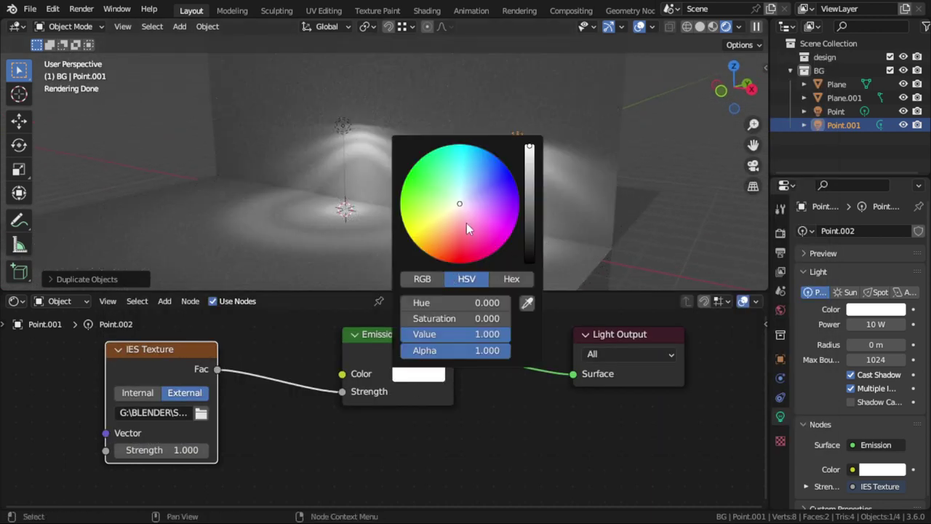
left_click_drag(466, 224, 461, 198)
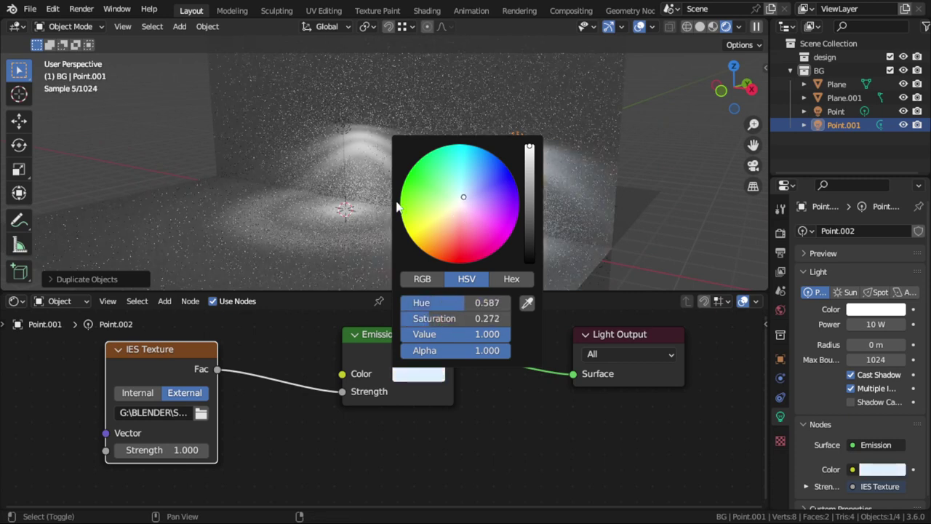
left_click(422, 374)
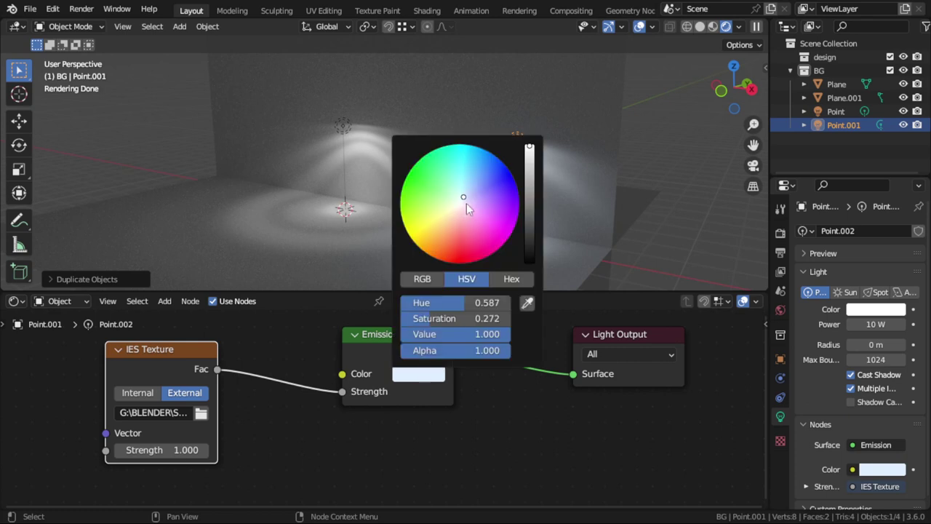
left_click_drag(466, 203, 447, 221)
mouse_move(531, 211)
middle_mouse_down()
mouse_move(692, 204)
mouse_move(473, 203)
mouse_move(497, 208)
mouse_move(500, 197)
mouse_move(596, 190)
mouse_move(440, 197)
mouse_move(482, 189)
mouse_move(396, 180)
mouse_move(446, 170)
mouse_move(669, 182)
mouse_move(477, 187)
mouse_move(497, 174)
mouse_move(462, 209)
mouse_move(436, 219)
middle_mouse_up()
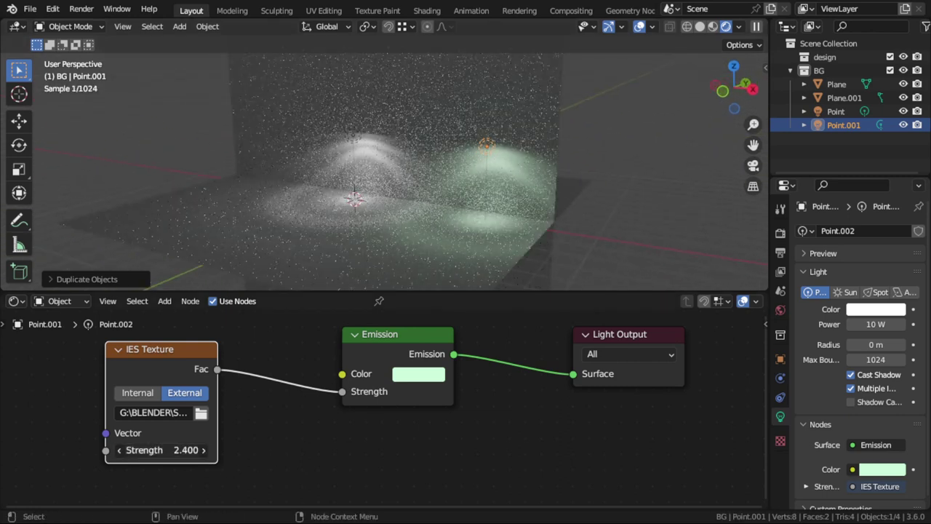